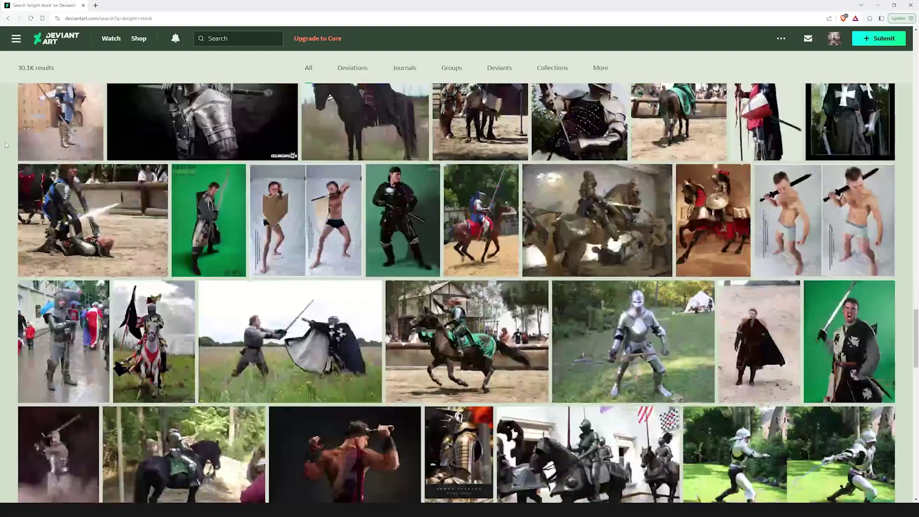
# Look through the DeviantArt results for knight stock photos and switch to Pinterest
pyautogui.scroll(-15, 4, 145)
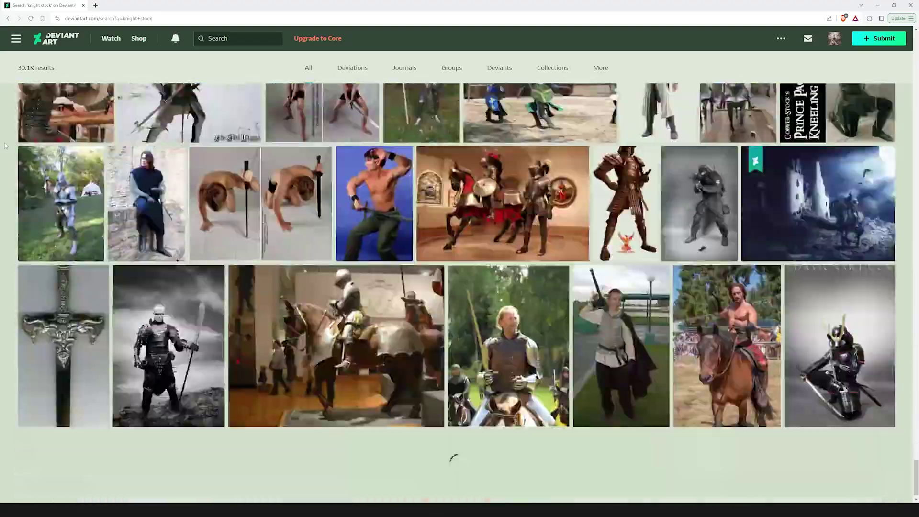
pyautogui.click(154, 18)
pyautogui.write('pintere')
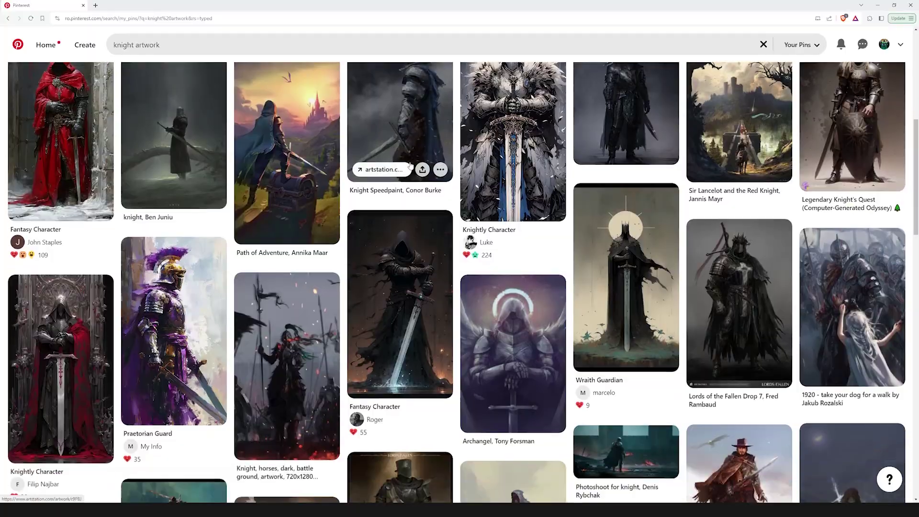
# Browse the knight artwork pins on Pinterest for composition and character references
pyautogui.scroll(-2, 391, 144)
pyautogui.moveTo(163, 44); pyautogui.dragTo(53, 44)
pyautogui.click(1, 173)
pyautogui.scroll(-11, 1, 173)
pyautogui.scroll(-20, 2, 174)
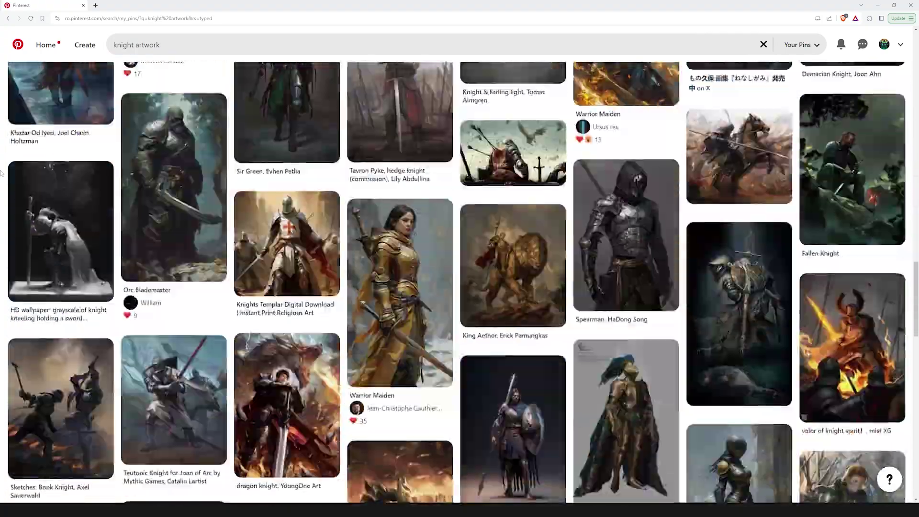
pyautogui.scroll(-10, 1, 173)
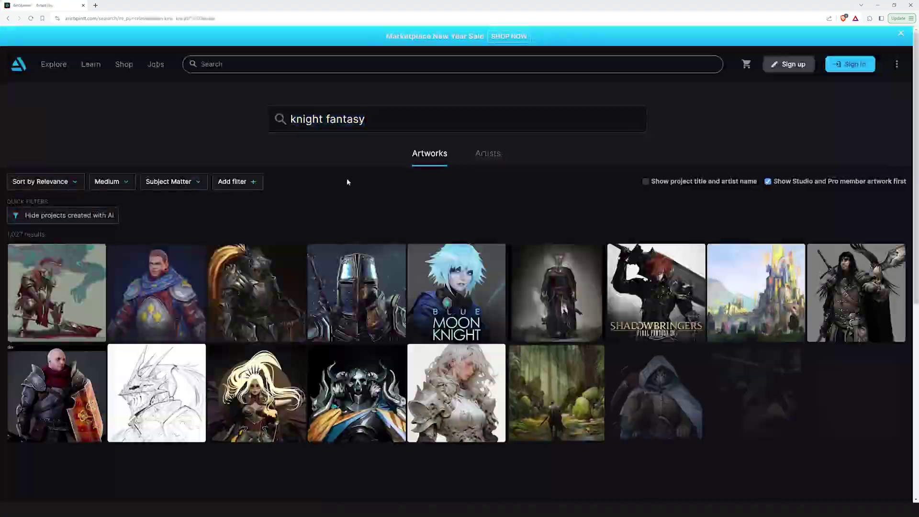
# Browse the knight fantasy artworks on ArtStation for inspiration
pyautogui.scroll(-5, 347, 178)
pyautogui.scroll(-10, 352, 175)
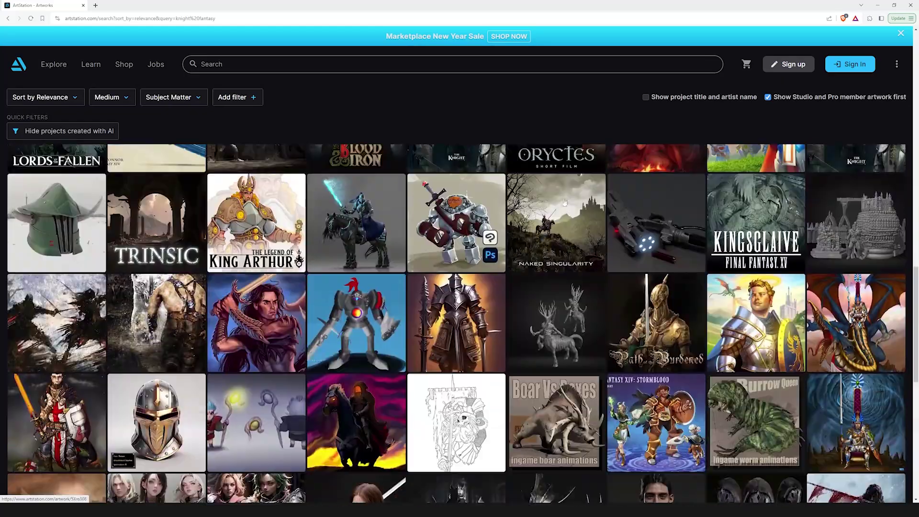
pyautogui.click(536, 201)
pyautogui.scroll(-10, 536, 201)
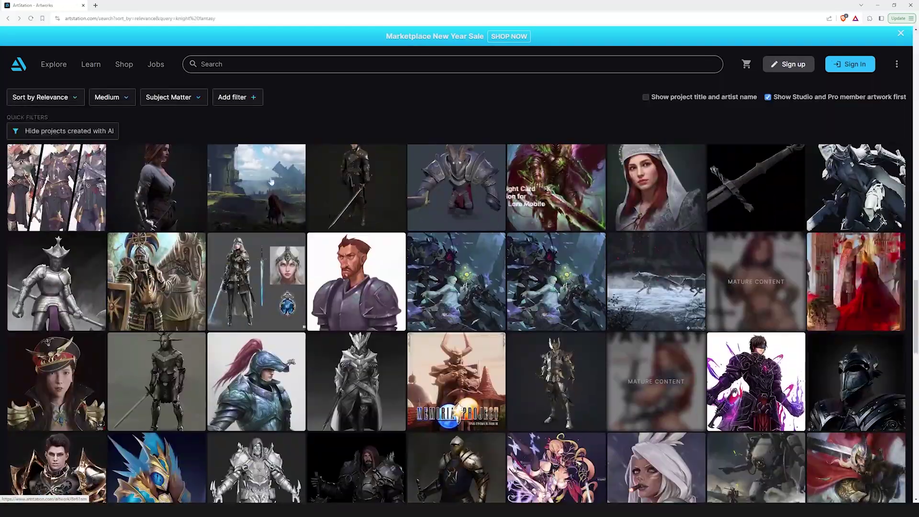
pyautogui.click(271, 181)
pyautogui.scroll(-5, 560, 232)
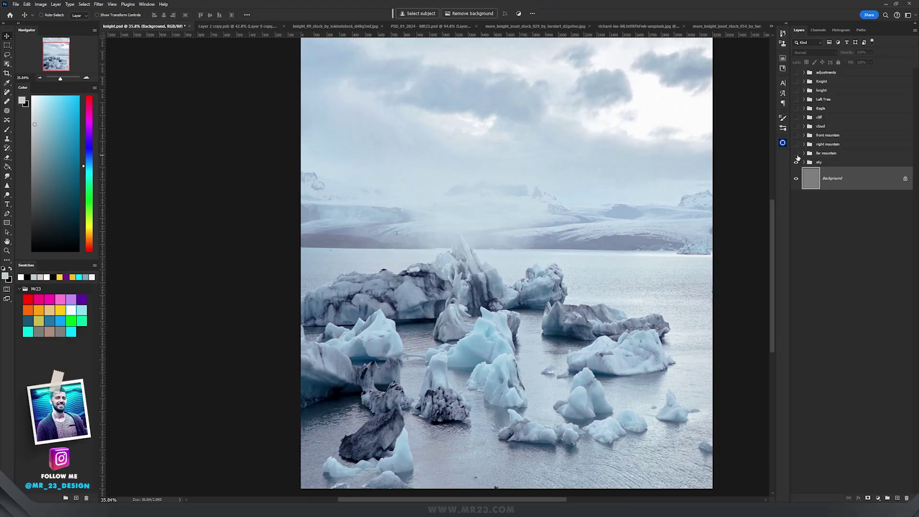
# Show the mountain, cloud, cliff, Left Tree and Eagle layer groups above the sky
pyautogui.moveTo(798, 158); pyautogui.dragTo(796, 123)
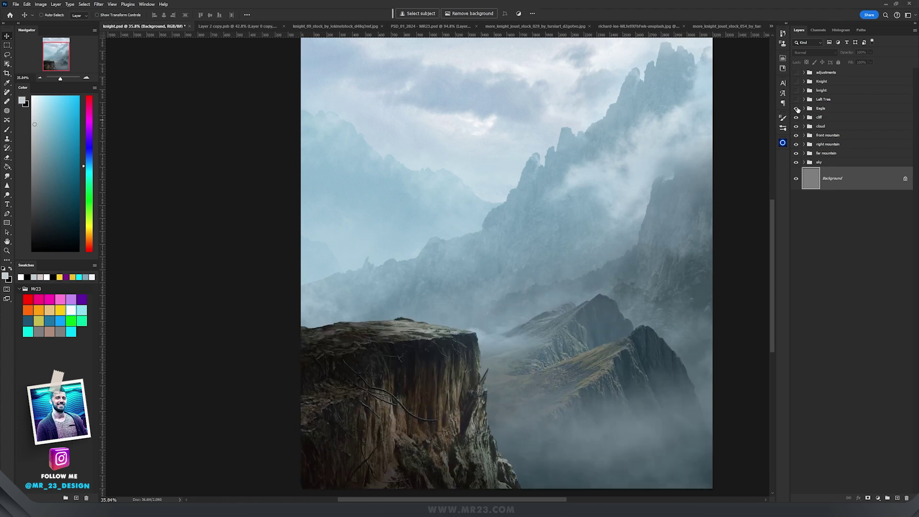
pyautogui.click(797, 99)
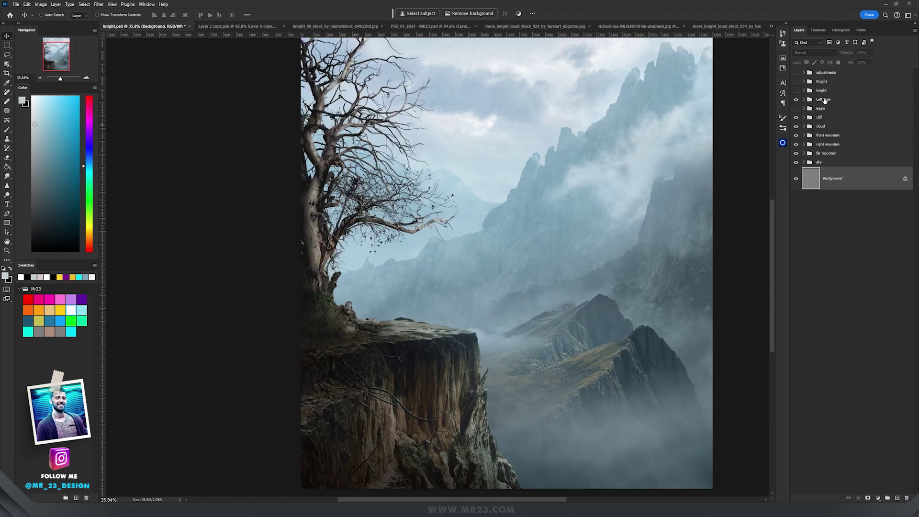
pyautogui.click(797, 109)
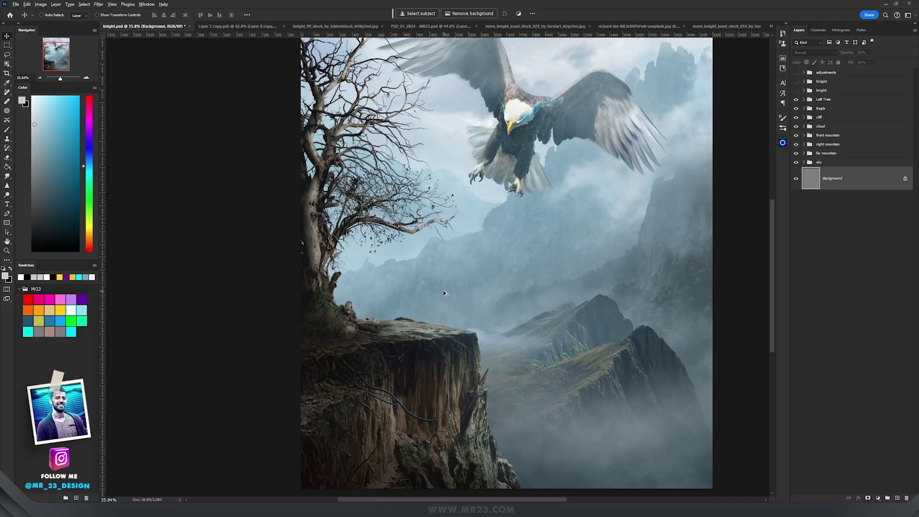
# Examine the mounted knight, the cliff and the eagle in the composite up close
pyautogui.scroll(3, 443, 291)
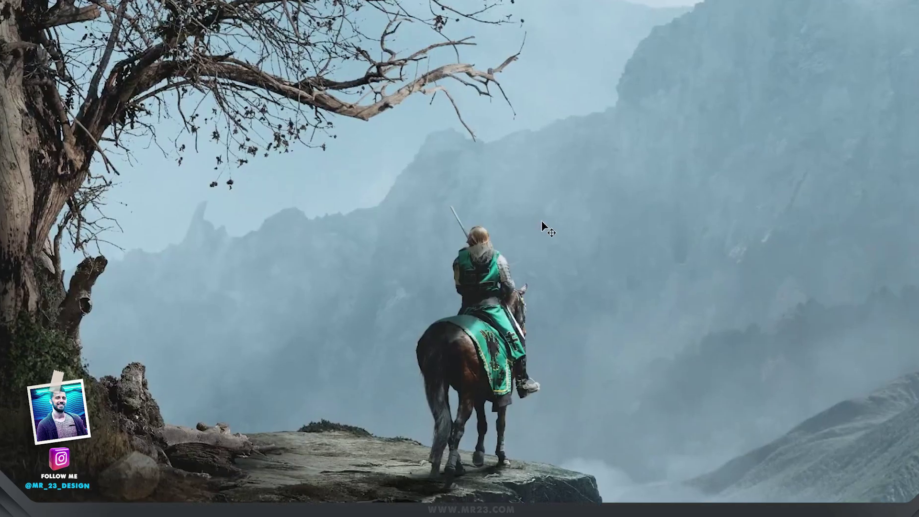
pyautogui.scroll(4, 527, 225)
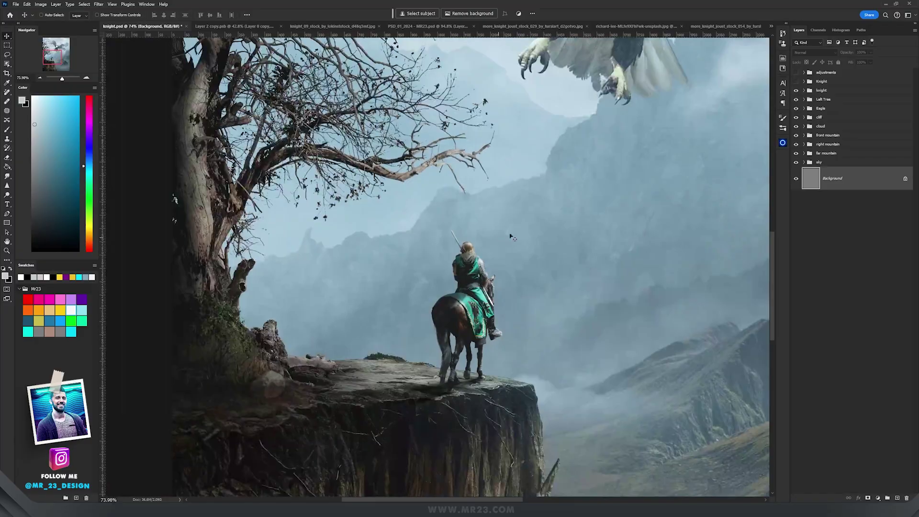
pyautogui.moveTo(511, 237); pyautogui.dragTo(498, 351)
pyautogui.scroll(-3, 498, 350)
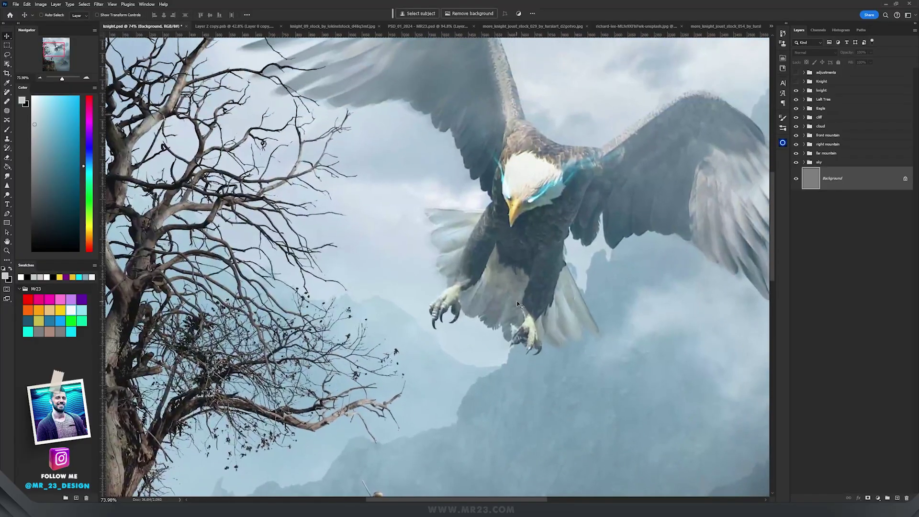
pyautogui.scroll(2, 539, 182)
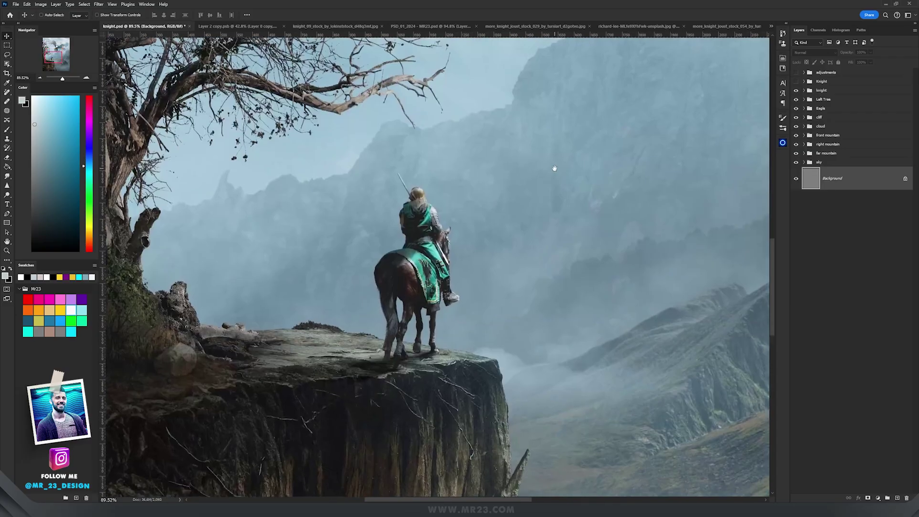
pyautogui.scroll(10, 417, 192)
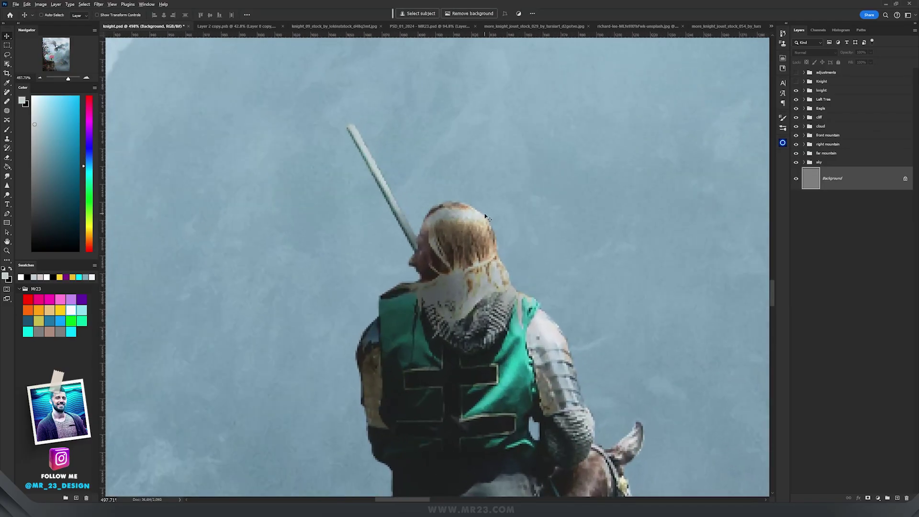
pyautogui.scroll(-2, 487, 217)
pyautogui.scroll(-3, 520, 240)
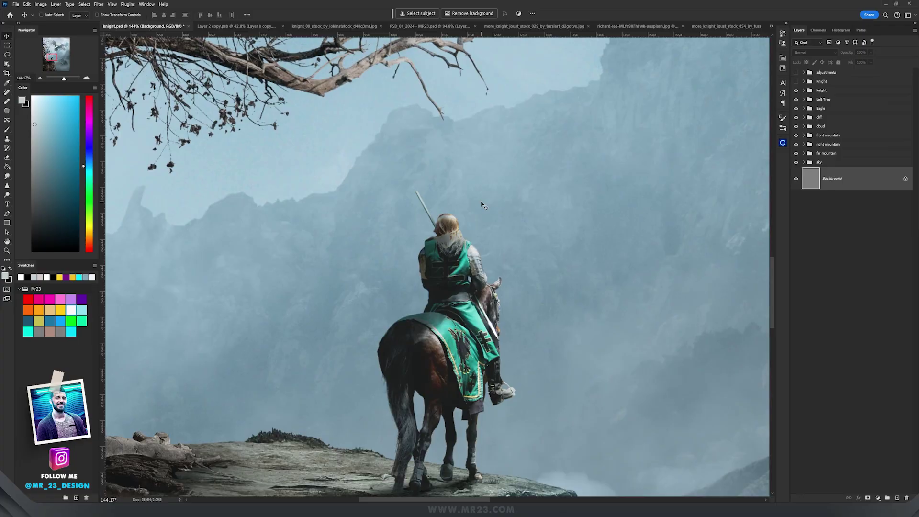
pyautogui.scroll(-3, 482, 204)
pyautogui.scroll(3, 483, 205)
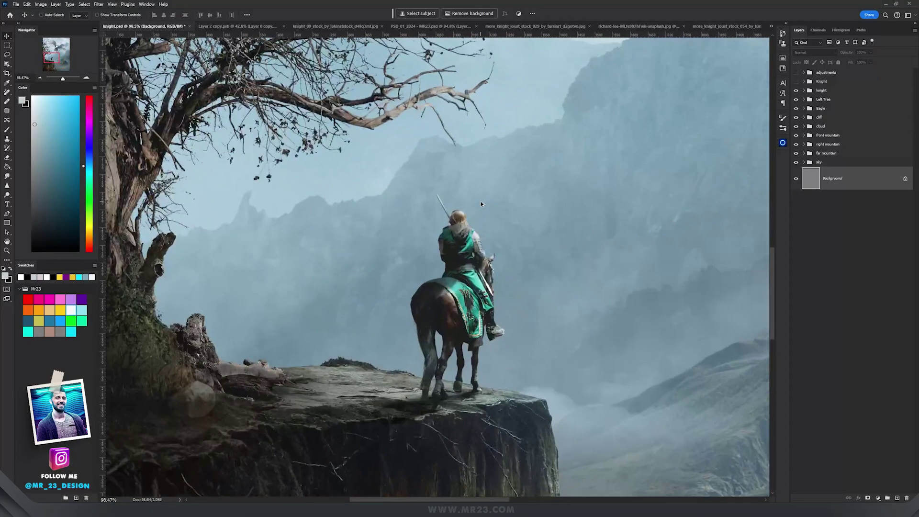
pyautogui.scroll(3, 462, 202)
pyautogui.scroll(-3, 461, 202)
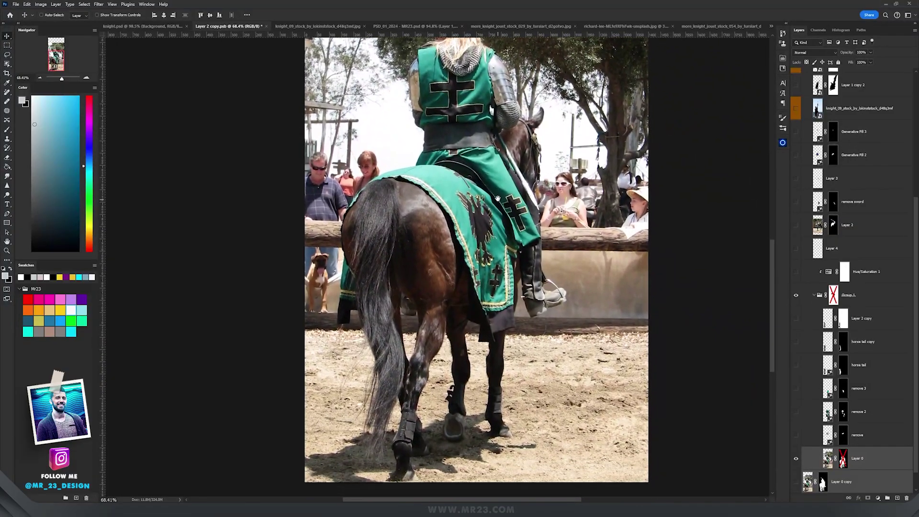
# Enable the layer mask on Layer 0 copy to isolate the rider and horse from the photo background
pyautogui.moveTo(497, 276); pyautogui.dragTo(529, 266)
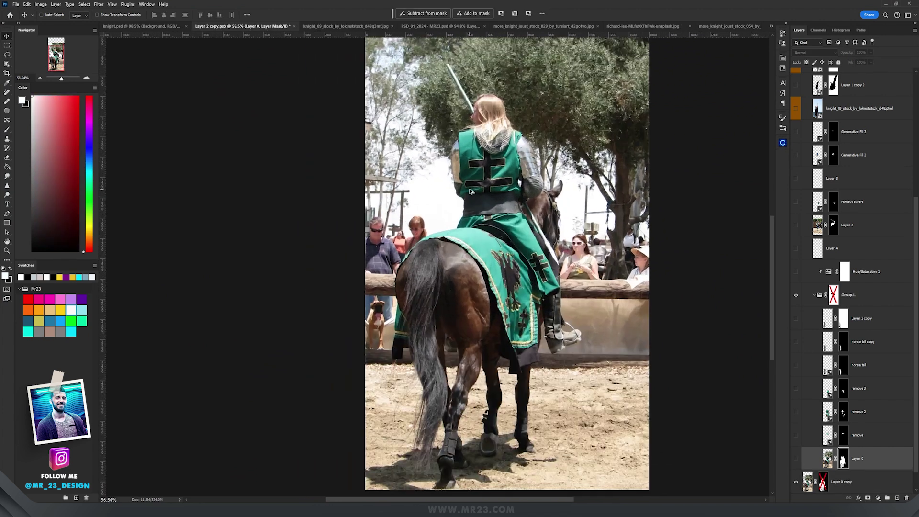
pyautogui.keyDown('shift'); pyautogui.click(821, 486); pyautogui.keyUp('shift')
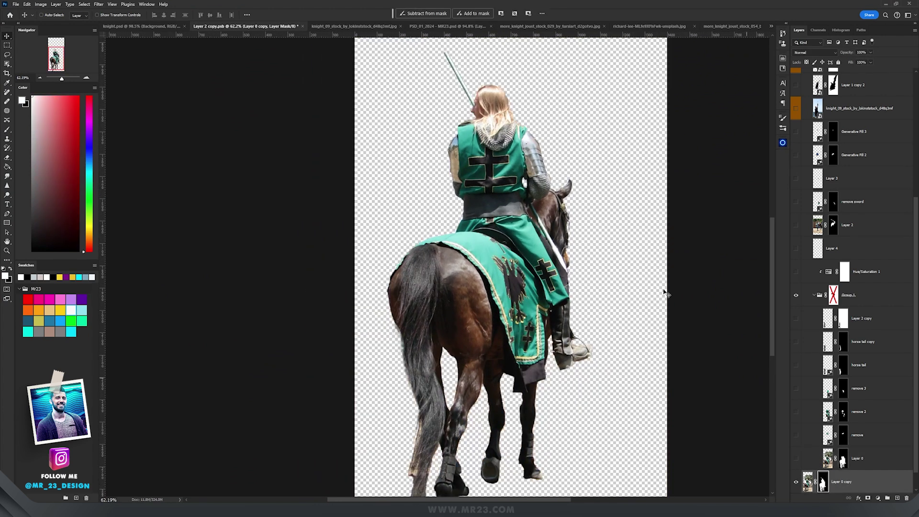
pyautogui.scroll(-2, 559, 244)
pyautogui.scroll(7, 523, 242)
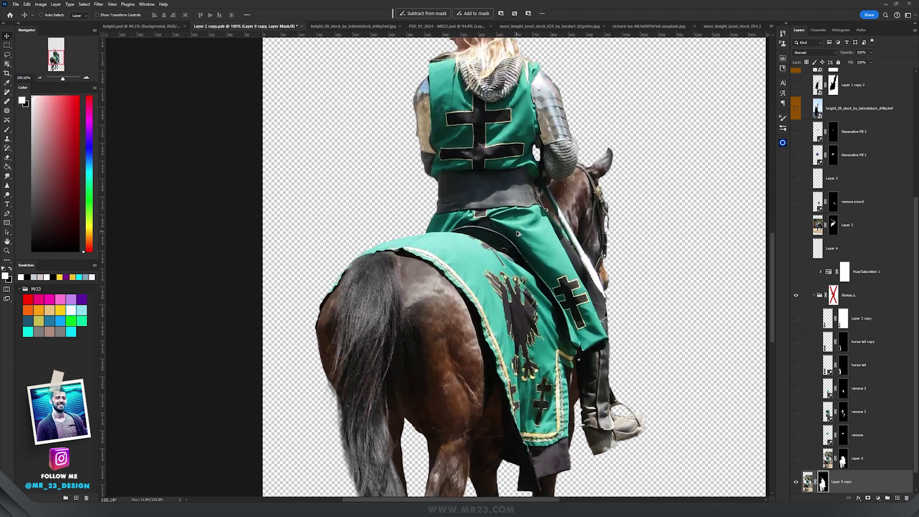
# Inspect the black emblems on the rider's tunic and trousers and on the horse's cloth
pyautogui.moveTo(507, 127); pyautogui.dragTo(456, 157)
pyautogui.scroll(11, 473, 184)
pyautogui.scroll(-7, 483, 204)
pyautogui.moveTo(508, 308); pyautogui.dragTo(483, 266)
pyautogui.scroll(-4, 478, 249)
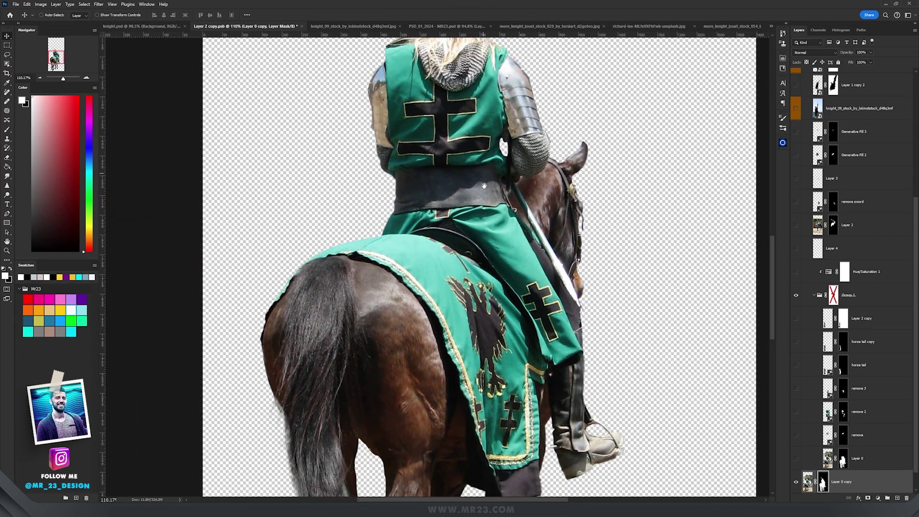
pyautogui.scroll(6, 450, 180)
pyautogui.scroll(5, 450, 180)
pyautogui.scroll(-3, 450, 179)
# Try to cover the end of the tunic's upper cross bar with the Clone Stamp, and delete the retouching layer
pyautogui.click(6, 139)
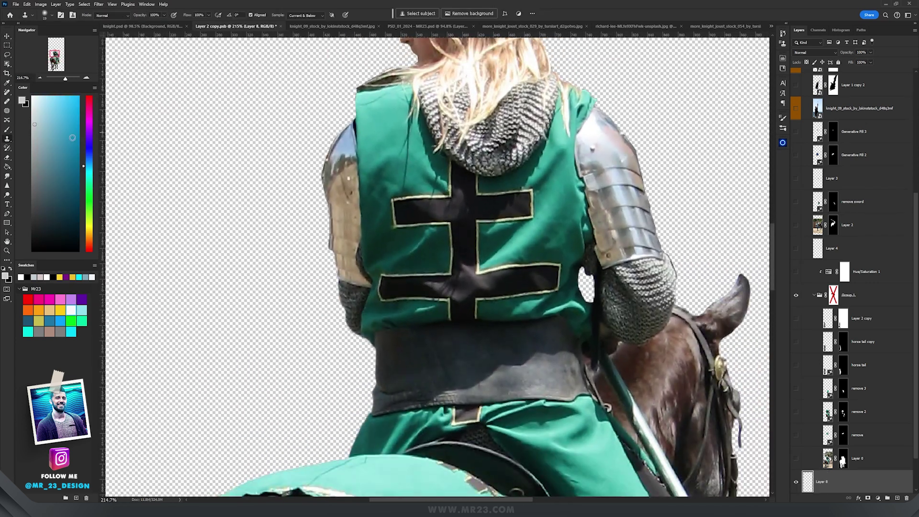
pyautogui.scroll(6, 417, 180)
pyautogui.keyDown('alt'); pyautogui.click(414, 194); pyautogui.keyUp('alt')
pyautogui.moveTo(394, 215)
pyautogui.mouseDown()
pyautogui.moveTo(371, 219)
pyautogui.moveTo(384, 226)
pyautogui.moveTo(378, 244)
pyautogui.moveTo(399, 230)
pyautogui.moveTo(382, 231)
pyautogui.moveTo(369, 267)
pyautogui.moveTo(412, 245)
pyautogui.moveTo(379, 260)
pyautogui.moveTo(430, 253)
pyautogui.moveTo(402, 214)
pyautogui.mouseUp()
pyautogui.keyDown('alt'); pyautogui.click(401, 203); pyautogui.keyUp('alt')
pyautogui.keyDown('alt'); pyautogui.click(384, 213); pyautogui.keyUp('alt')
pyautogui.scroll(-5, 402, 214)
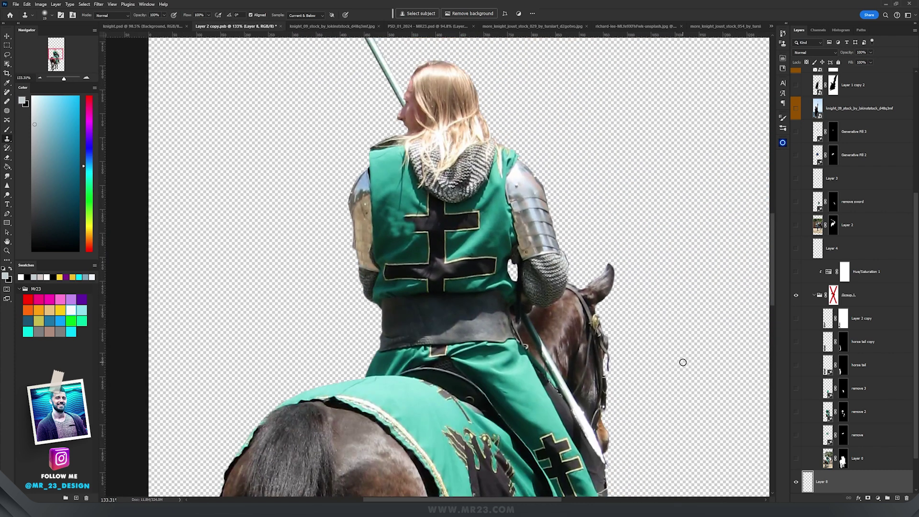
pyautogui.moveTo(850, 481); pyautogui.dragTo(907, 498)
# Outline the black double-barred cross on the back of the rider's tunic with a freehand Lasso selection
pyautogui.click(7, 47)
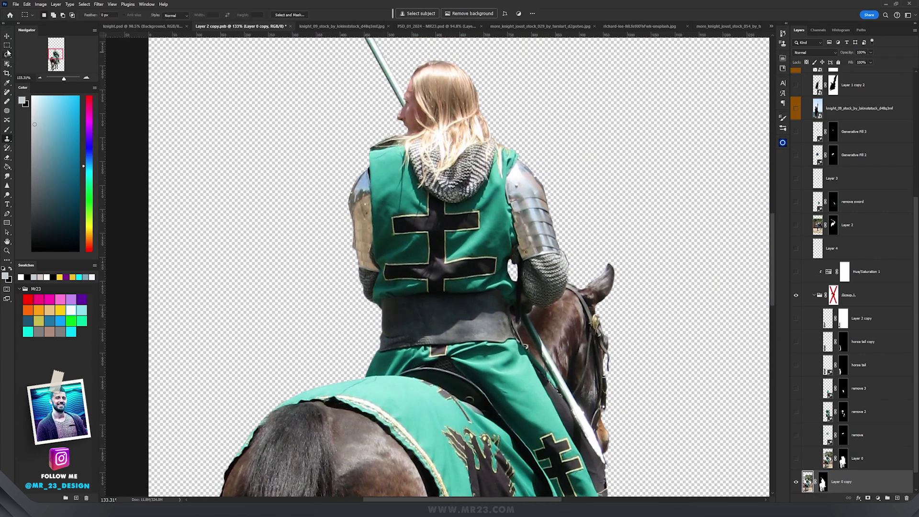
pyautogui.click(5, 55)
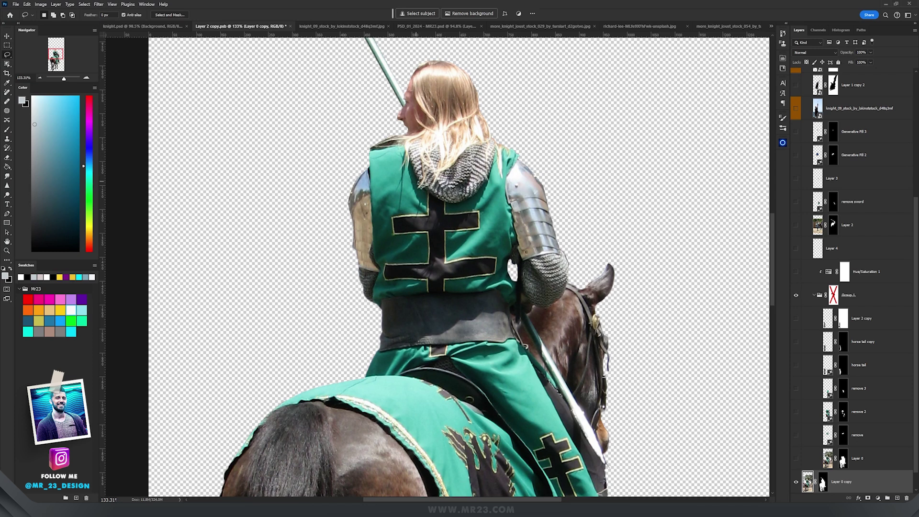
pyautogui.scroll(3, 418, 182)
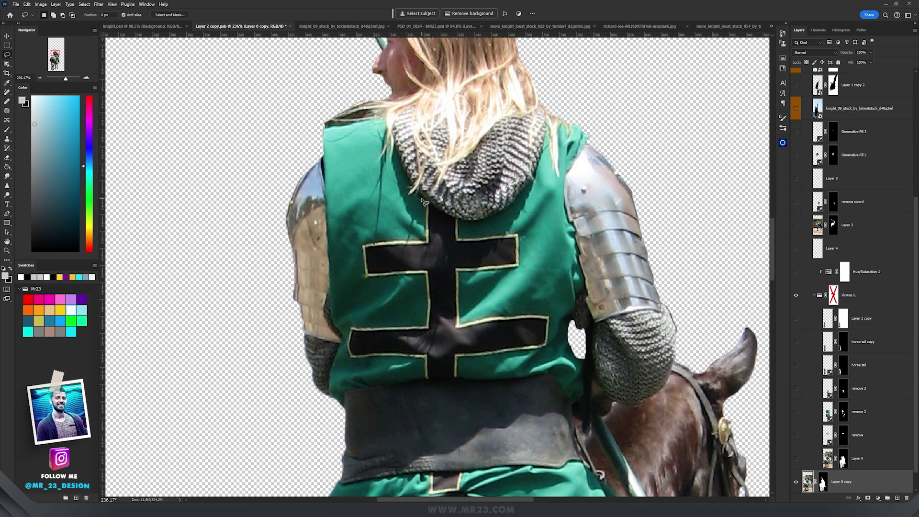
pyautogui.scroll(-2, 423, 201)
pyautogui.scroll(1, 426, 201)
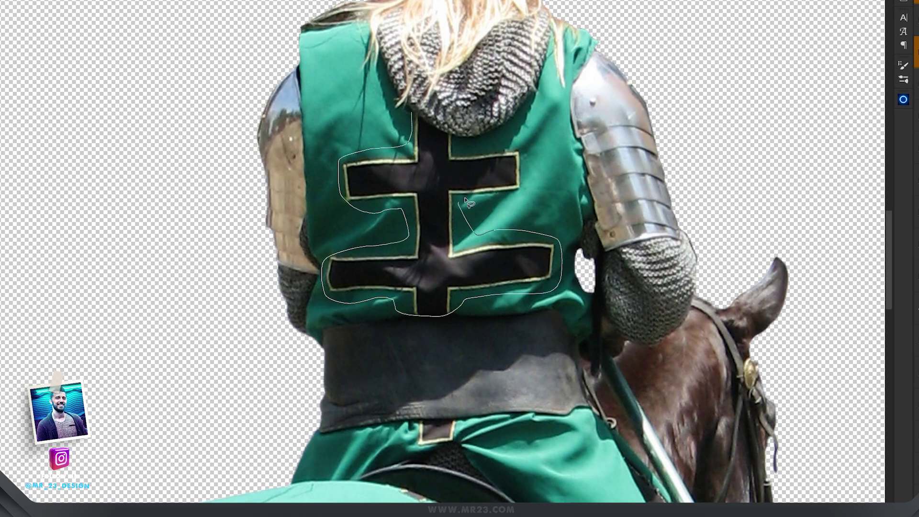
pyautogui.moveTo(411, 116); pyautogui.dragTo(413, 118)
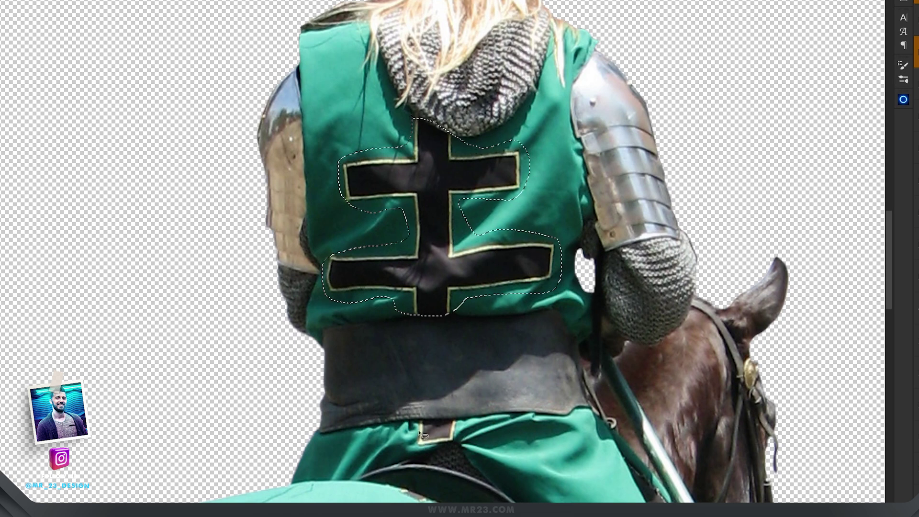
# Add the emblems below the belt, on the trouser leg and on the horse's cloth to the lasso selection
pyautogui.moveTo(415, 421)
pyautogui.mouseDown()
pyautogui.moveTo(413, 441)
pyautogui.moveTo(457, 442)
pyautogui.moveTo(454, 424)
pyautogui.moveTo(424, 420)
pyautogui.mouseUp()
pyautogui.scroll(-5, 384, 287)
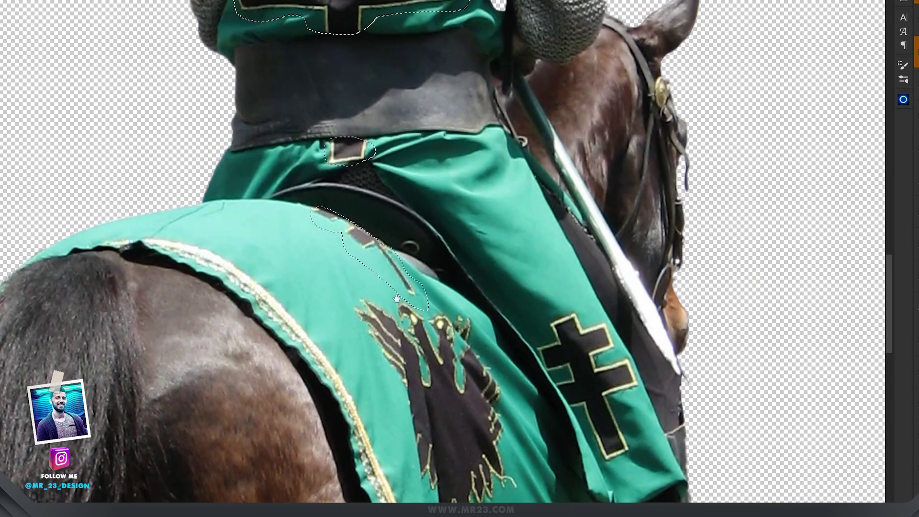
pyautogui.moveTo(322, 211); pyautogui.dragTo(320, 210)
pyautogui.scroll(-4, 364, 287)
pyautogui.moveTo(336, 136); pyautogui.dragTo(404, 440)
pyautogui.moveTo(403, 137); pyautogui.dragTo(337, 137)
pyautogui.moveTo(533, 155); pyautogui.dragTo(407, 43)
pyautogui.moveTo(407, 42)
pyautogui.mouseDown()
pyautogui.moveTo(410, 142)
pyautogui.moveTo(479, 124)
pyautogui.moveTo(437, 51)
pyautogui.moveTo(408, 42)
pyautogui.mouseUp()
pyautogui.moveTo(341, 320); pyautogui.dragTo(392, 160)
pyautogui.moveTo(391, 159)
pyautogui.mouseDown()
pyautogui.moveTo(430, 184)
pyautogui.moveTo(393, 159)
pyautogui.mouseUp()
pyautogui.moveTo(329, 173)
pyautogui.mouseDown()
pyautogui.moveTo(319, 221)
pyautogui.moveTo(326, 174)
pyautogui.mouseUp()
pyautogui.scroll(-6, 402, 216)
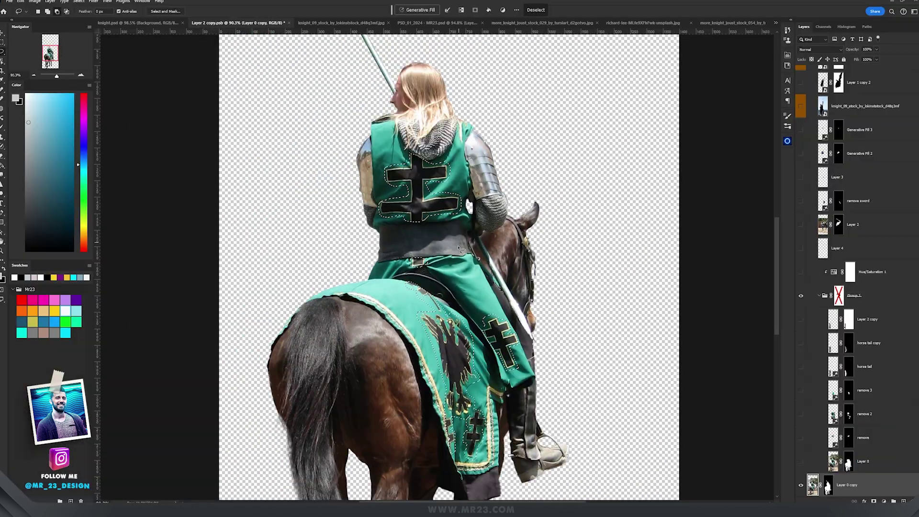
# Remove the selected emblems from the green fabric with Generative Fill, leaving the prompt empty
pyautogui.scroll(5, 444, 225)
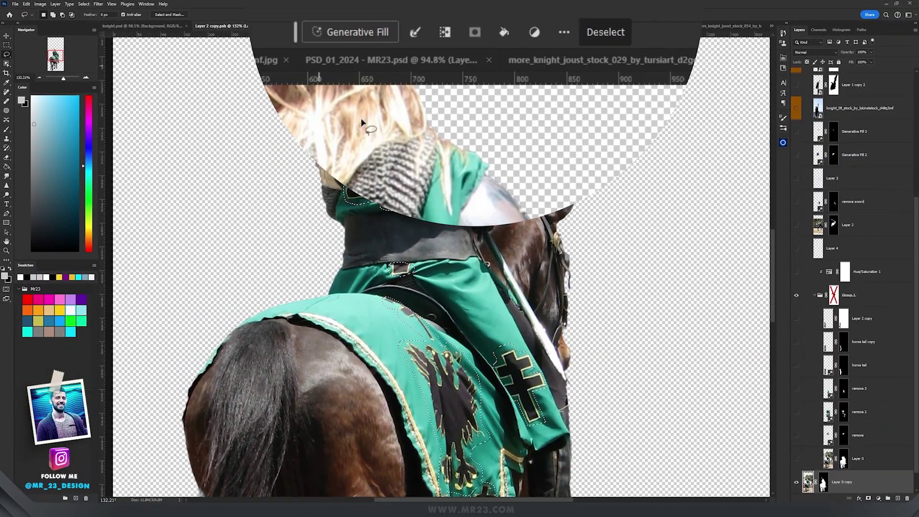
pyautogui.click(361, 31)
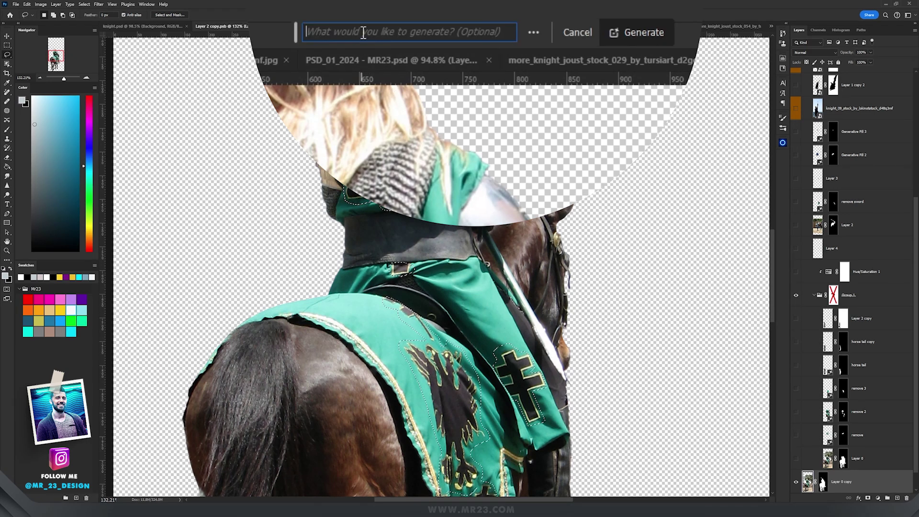
pyautogui.click(653, 33)
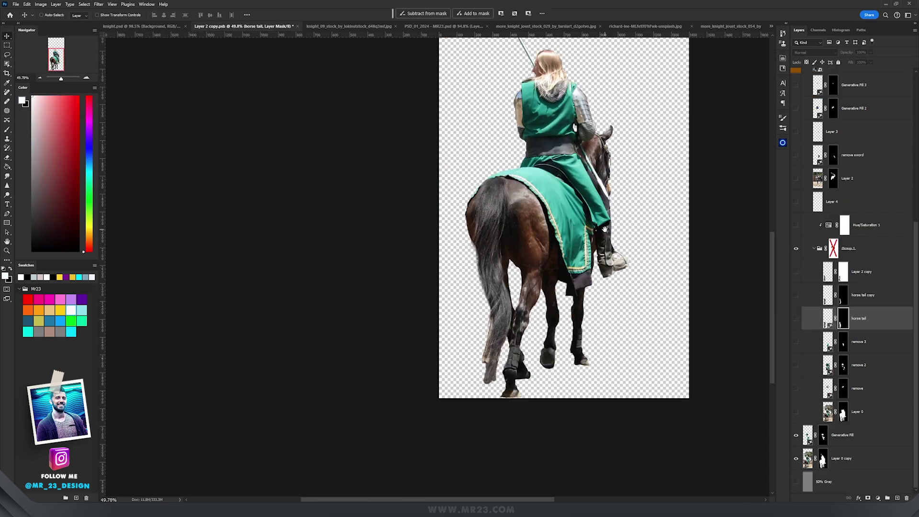
pyautogui.scroll(5, 490, 255)
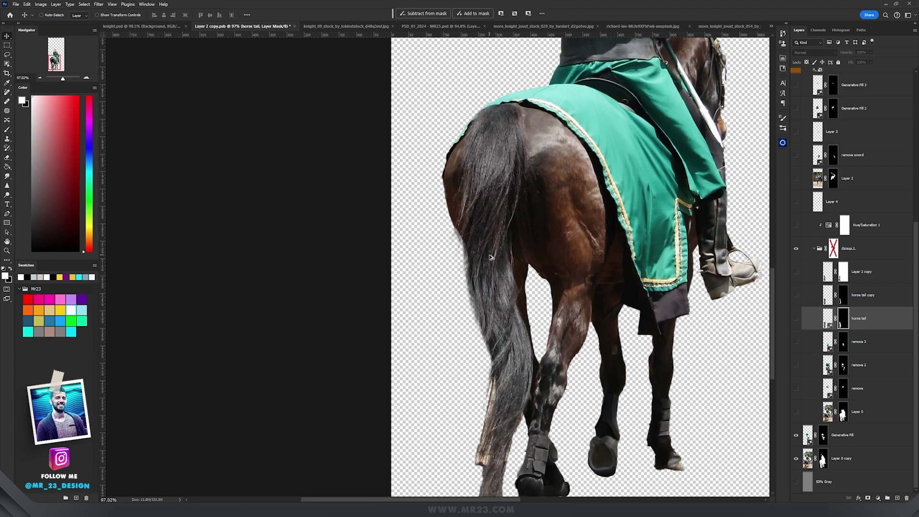
# Temporarily disable the mask of Layer 0 copy to examine the original tail hair against the sand, and re-enable it
pyautogui.moveTo(541, 264); pyautogui.dragTo(545, 25)
pyautogui.keyDown('shift'); pyautogui.click(823, 461); pyautogui.keyUp('shift')
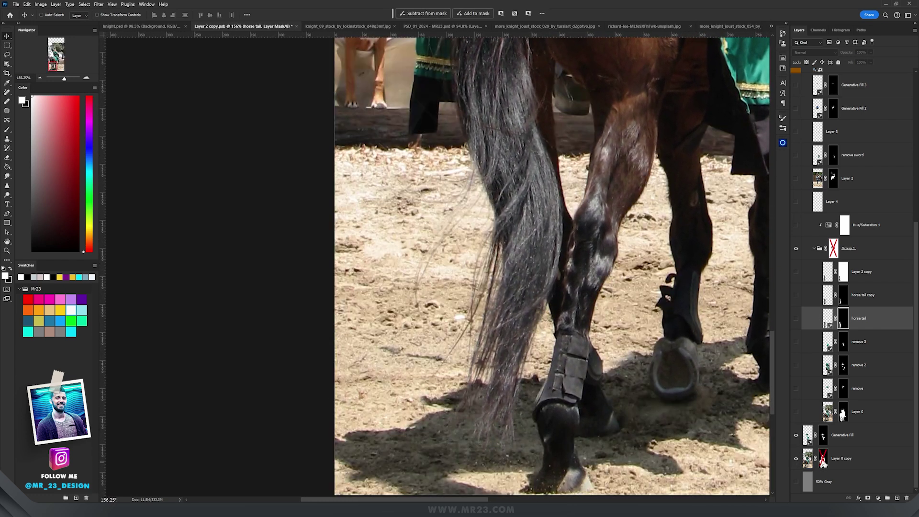
pyautogui.moveTo(546, 228); pyautogui.dragTo(529, 243)
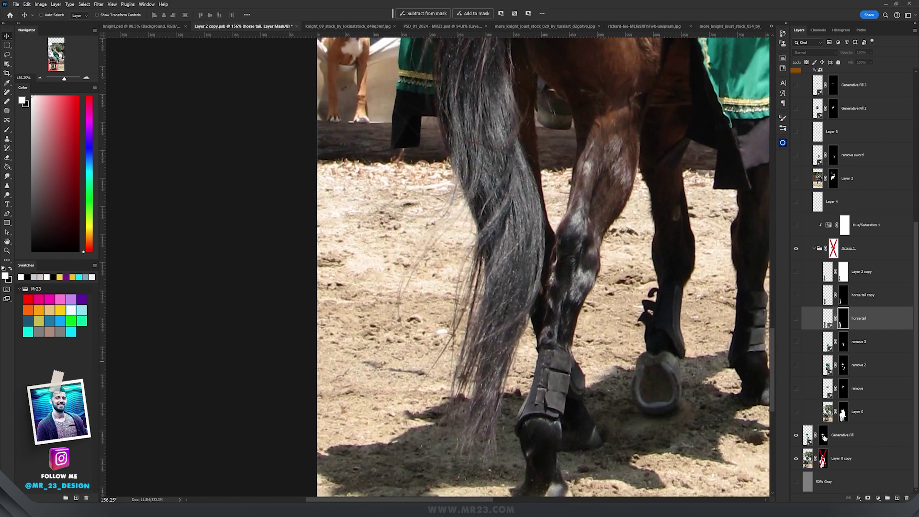
pyautogui.keyDown('shift'); pyautogui.click(823, 461); pyautogui.keyUp('shift')
pyautogui.scroll(-2, 537, 175)
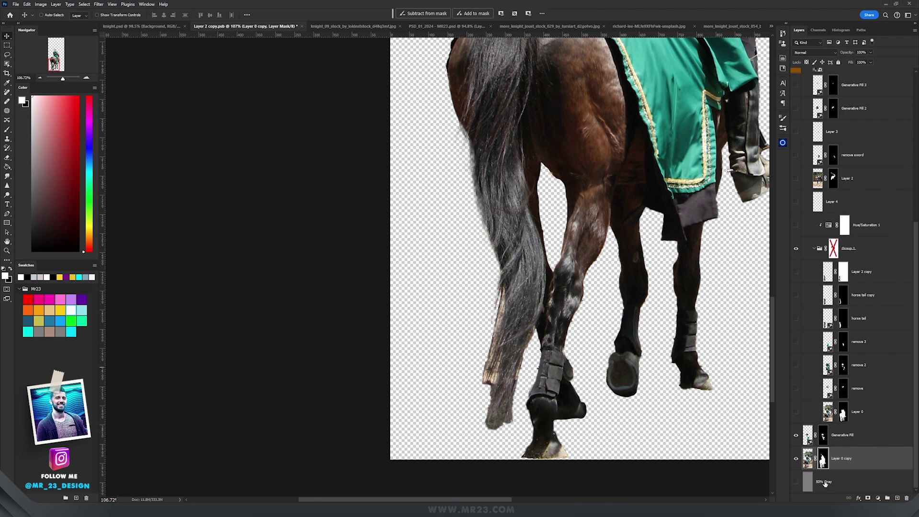
# Show the 50% Gray layer behind the horse cut-out and make it the active layer
pyautogui.click(796, 482)
pyautogui.click(862, 487)
pyautogui.moveTo(612, 253); pyautogui.dragTo(423, 269)
pyautogui.moveTo(522, 209); pyautogui.dragTo(526, 345)
pyautogui.moveTo(537, 147); pyautogui.dragTo(569, 42)
pyautogui.moveTo(364, 234); pyautogui.dragTo(425, 169)
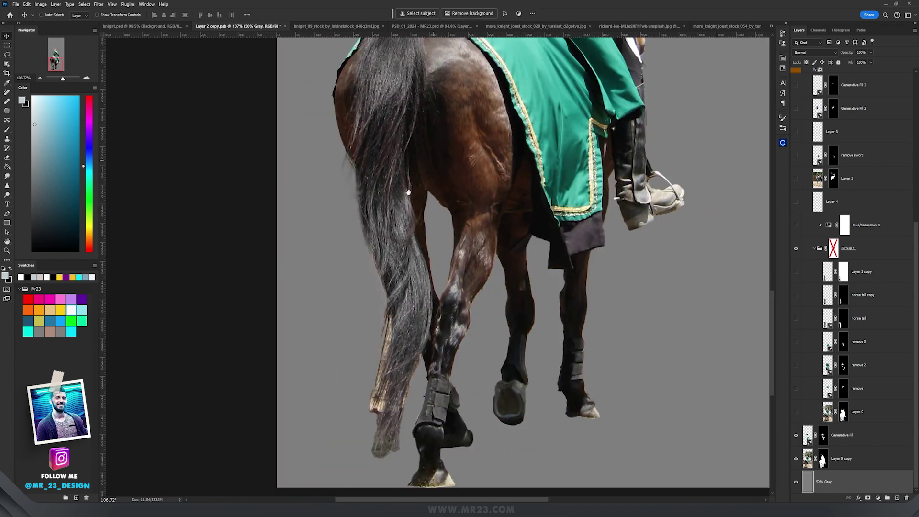
# Lasso the outer side of the horse's tail from rump to tip and regenerate it with the Generative Fill prompt "horse tail", keeping the third variation
pyautogui.click(862, 436)
pyautogui.press('l')
pyautogui.moveTo(338, 87); pyautogui.dragTo(377, 181)
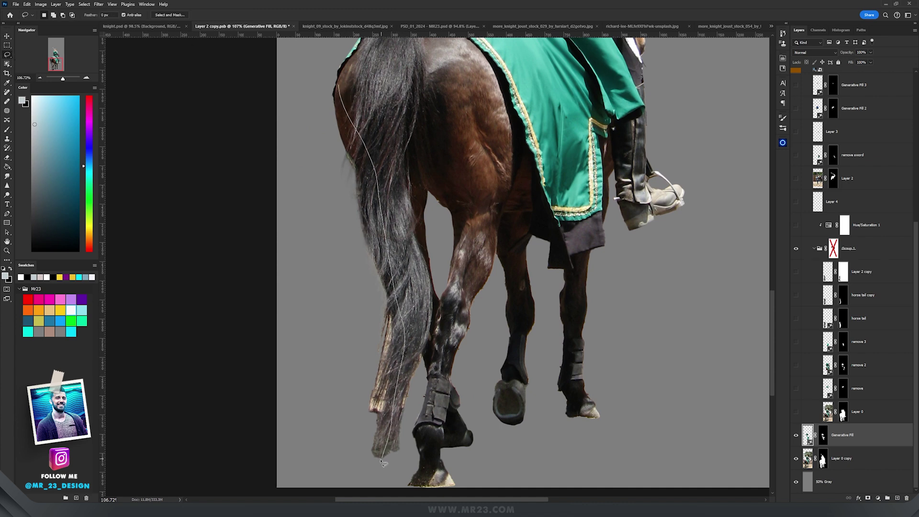
pyautogui.moveTo(339, 92); pyautogui.dragTo(339, 89)
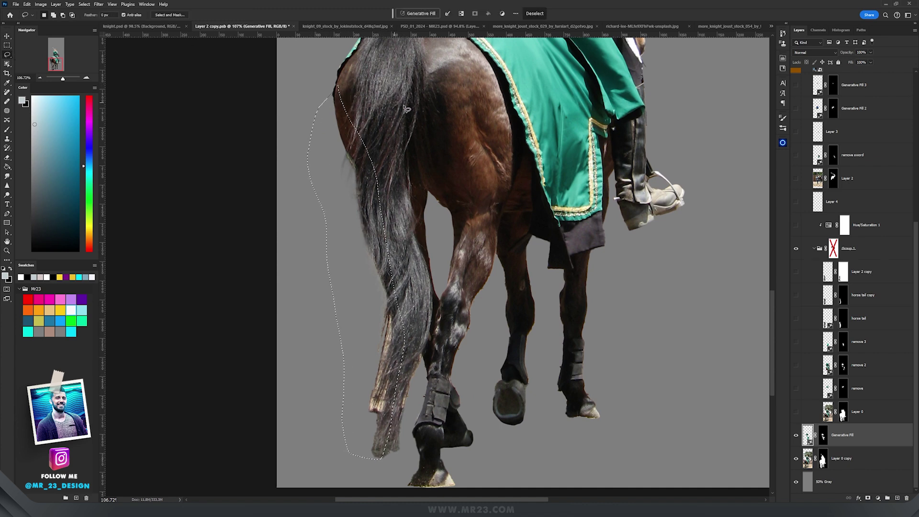
pyautogui.click(421, 14)
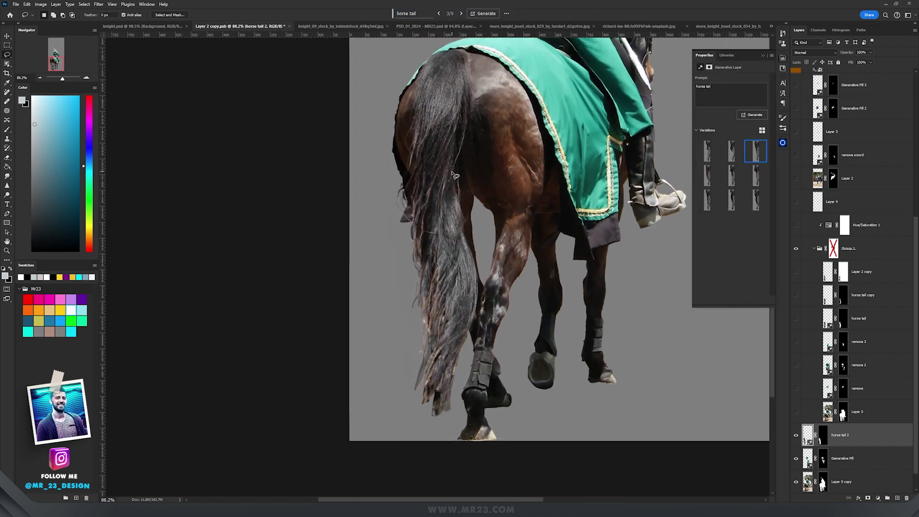
pyautogui.scroll(1, 454, 176)
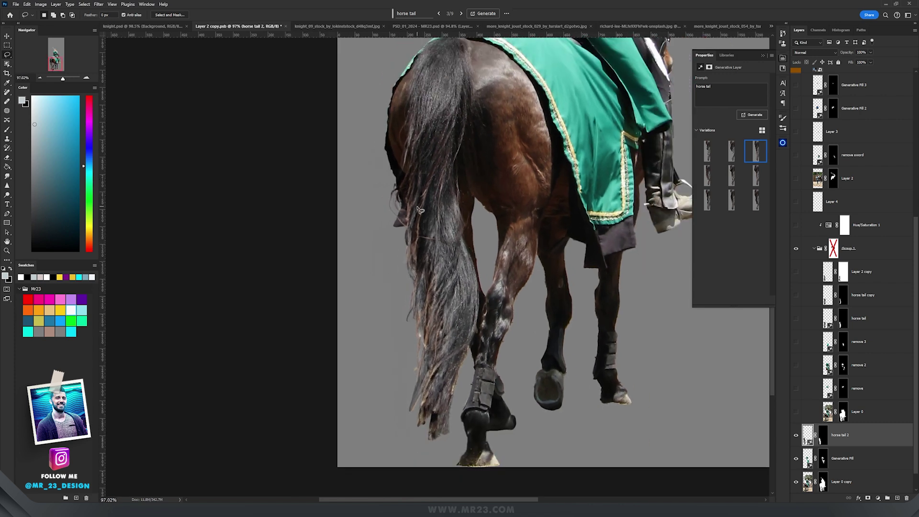
# Hide the 50% Gray layer again and reselect the horse tail 2 layer
pyautogui.scroll(-1, 874, 413)
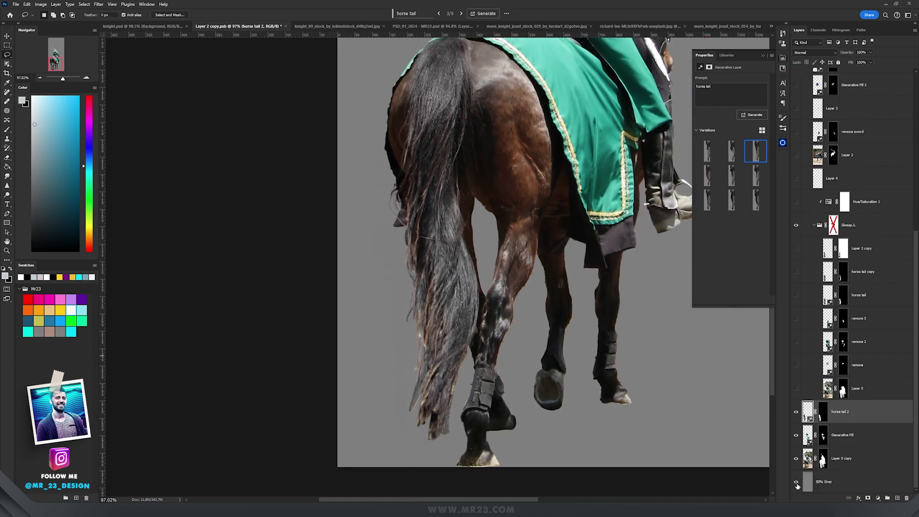
pyautogui.click(848, 484)
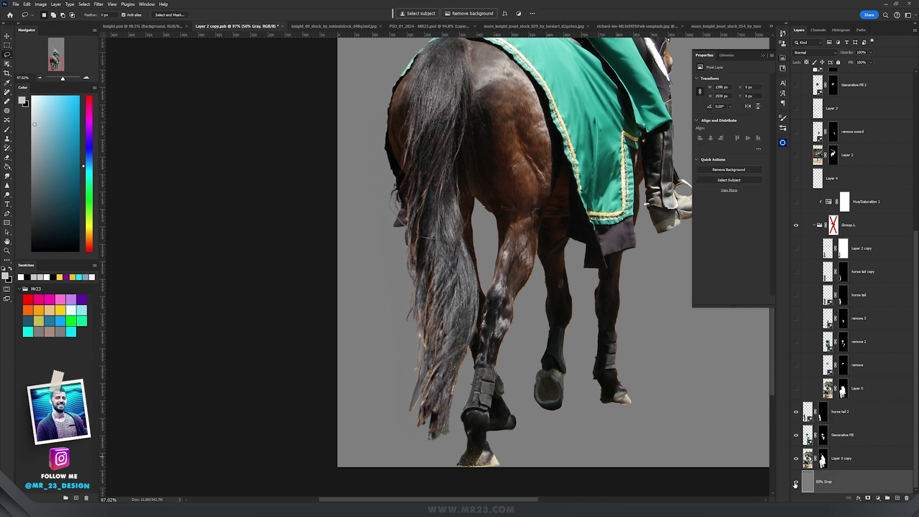
pyautogui.click(796, 484)
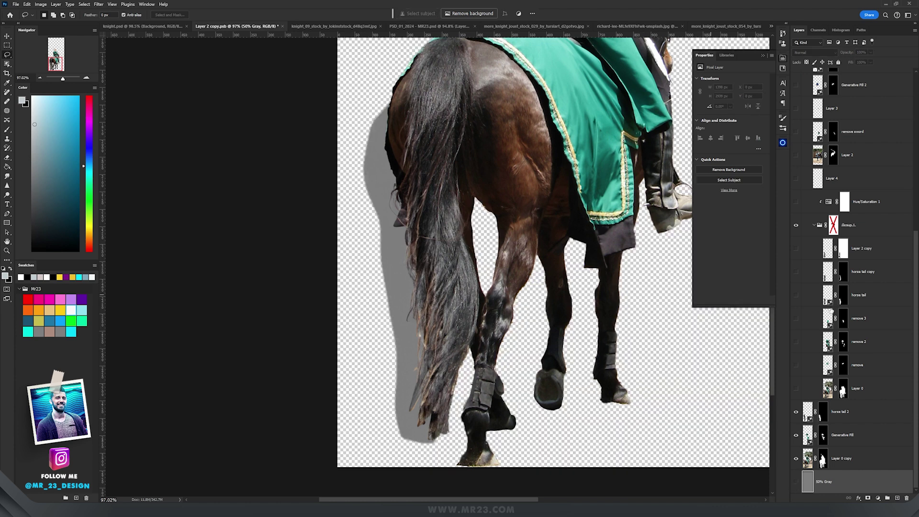
pyautogui.click(858, 420)
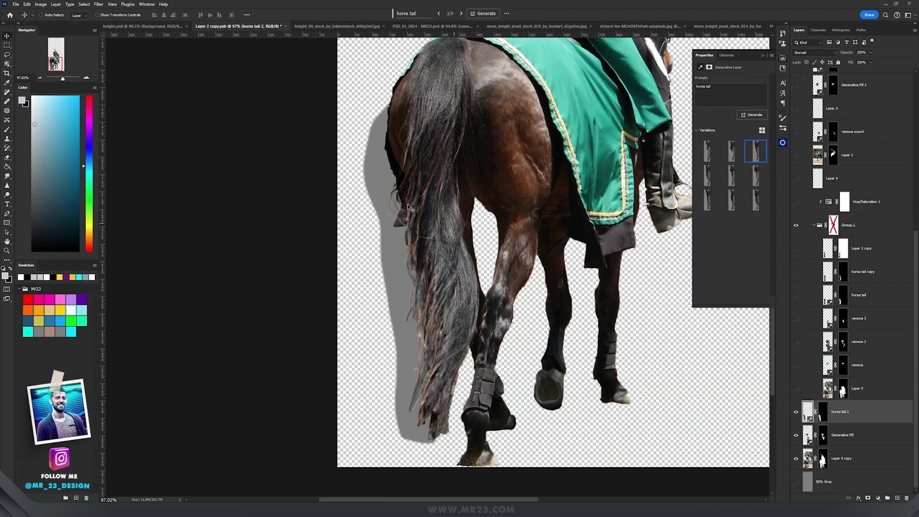
pyautogui.scroll(2, 399, 201)
pyautogui.scroll(-2, 397, 191)
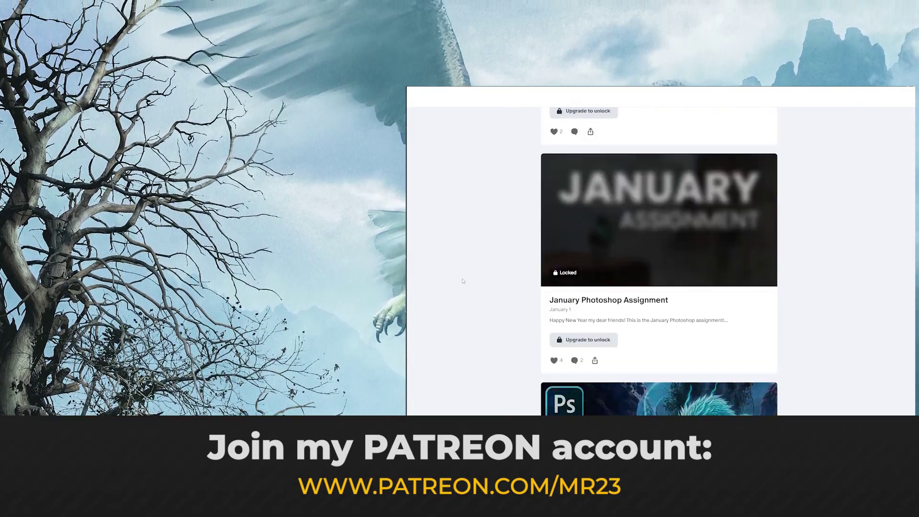
pyautogui.scroll(20, 463, 282)
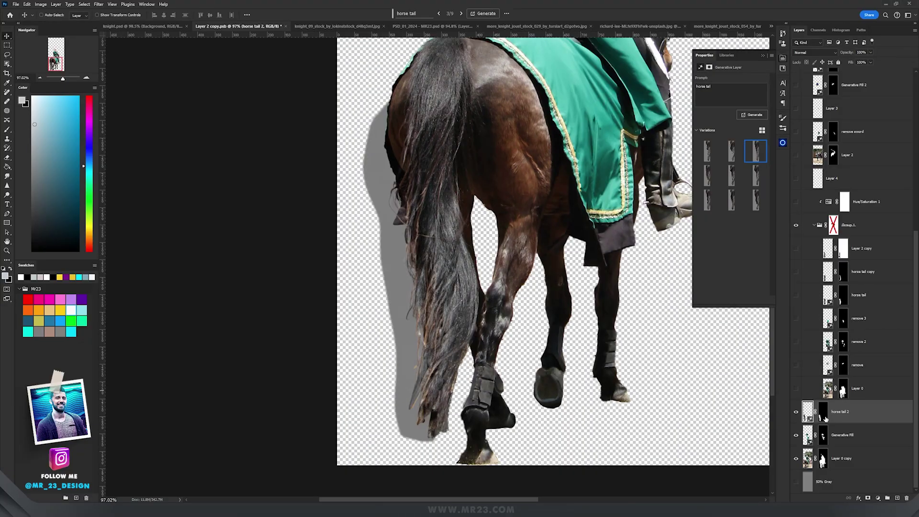
# Refine the horse tail 2 mask in Select and Mask by brushing the Refine Edge along the tail's outer edge, output as New Layer with Layer Mask
pyautogui.click(824, 416)
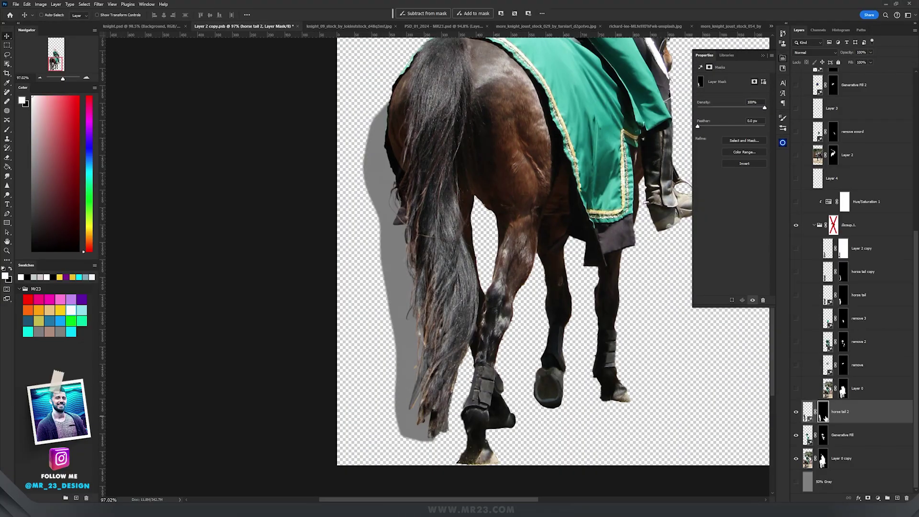
pyautogui.click(744, 140)
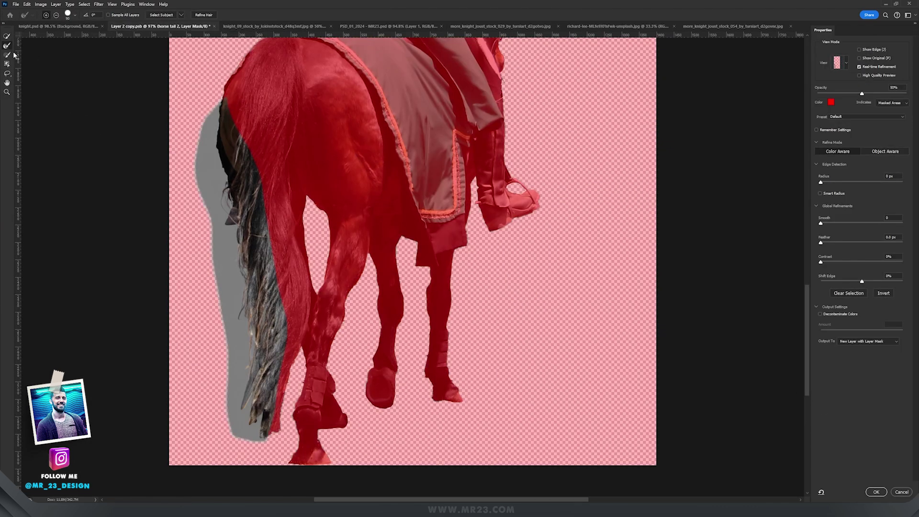
pyautogui.click(7, 47)
pyautogui.moveTo(201, 96)
pyautogui.mouseDown()
pyautogui.moveTo(203, 154)
pyautogui.moveTo(226, 246)
pyautogui.moveTo(219, 230)
pyautogui.moveTo(238, 417)
pyautogui.mouseUp()
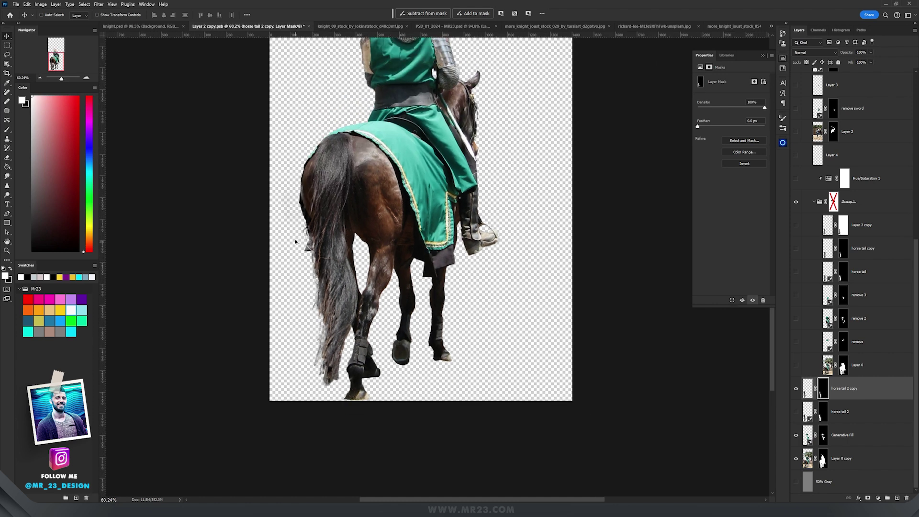
pyautogui.scroll(5, 295, 242)
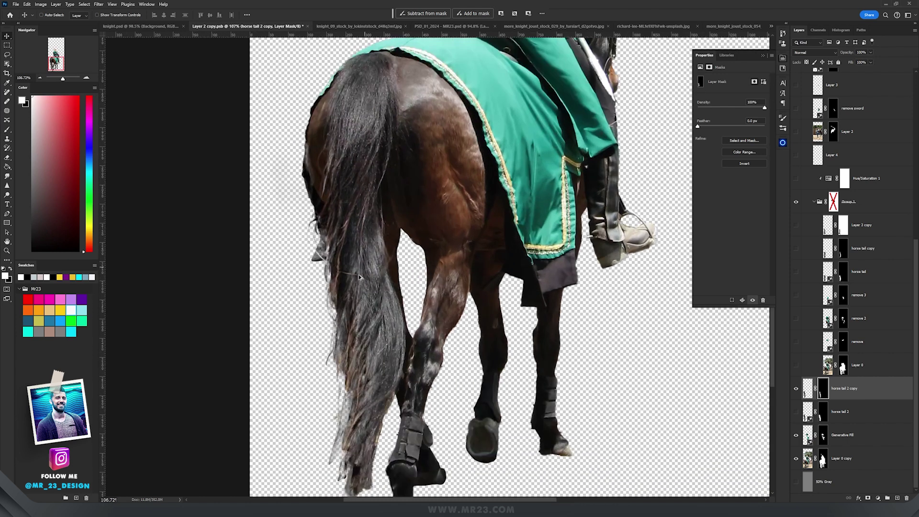
pyautogui.scroll(-3, 349, 323)
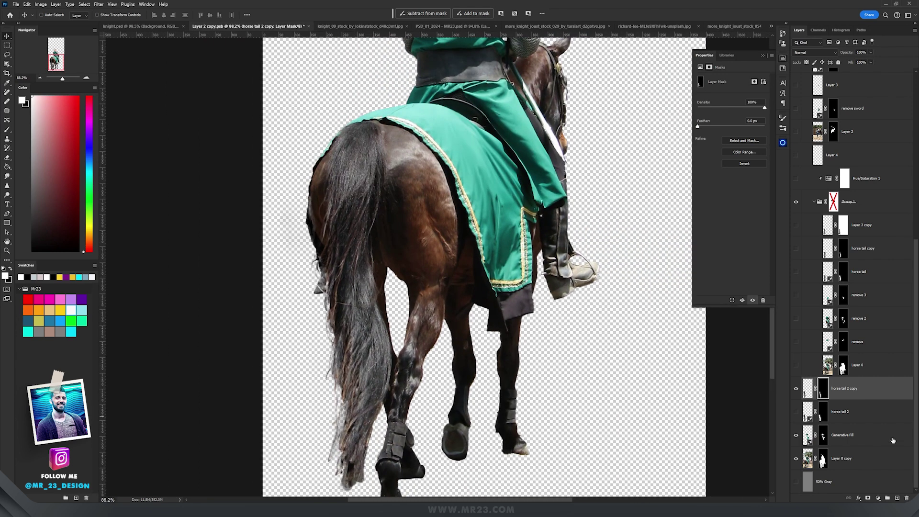
# Hide the horse tail 2 copy layer to compare the refined tail with the original cut-out
pyautogui.click(796, 388)
pyautogui.scroll(5, 390, 329)
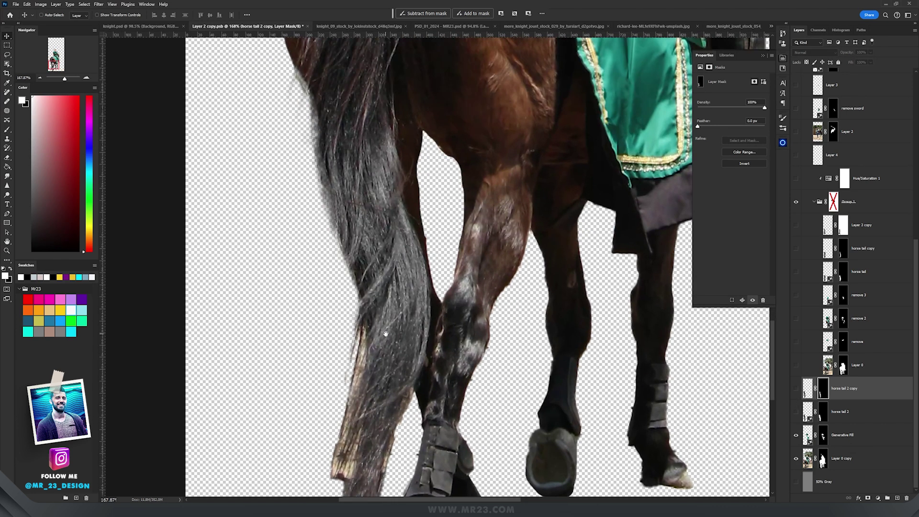
pyautogui.scroll(-3, 396, 234)
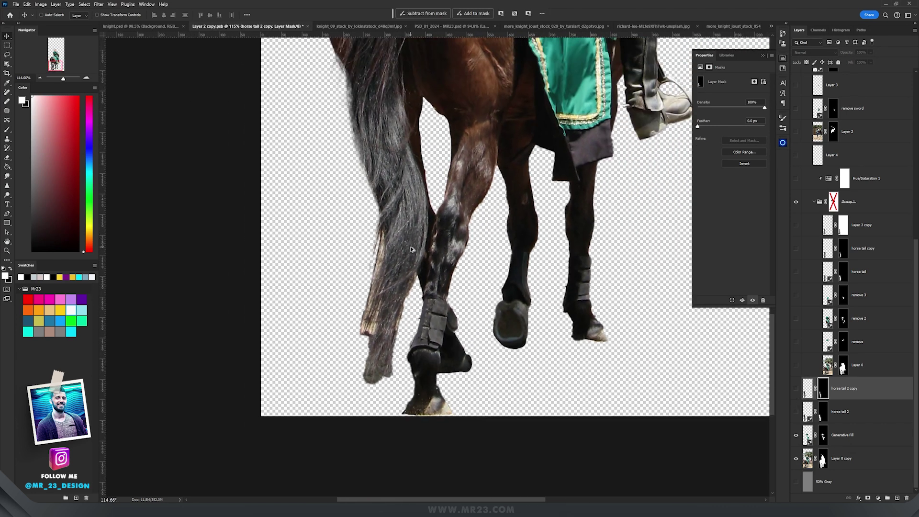
# Examine the rider's cleaned-up tunic, hair and arm armour at close range and in the whole figure
pyautogui.scroll(-1, 411, 250)
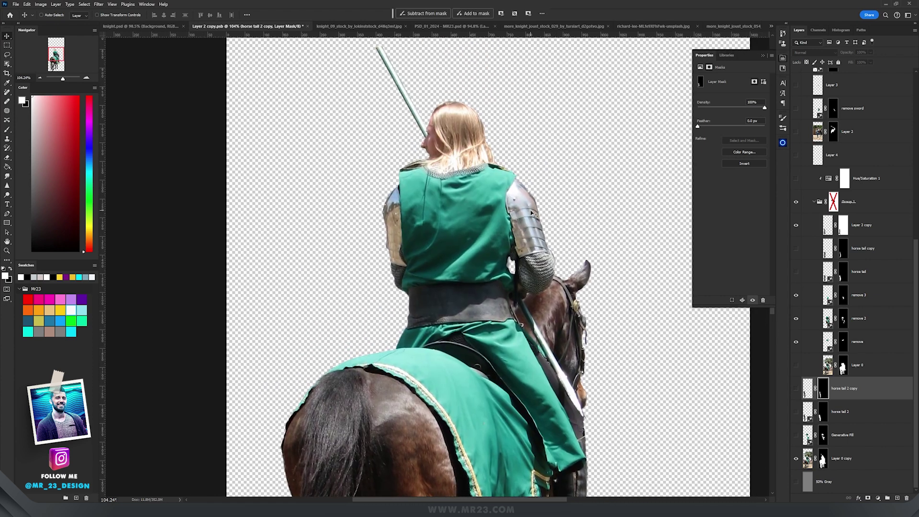
pyautogui.scroll(2, 482, 153)
pyautogui.scroll(-3, 484, 172)
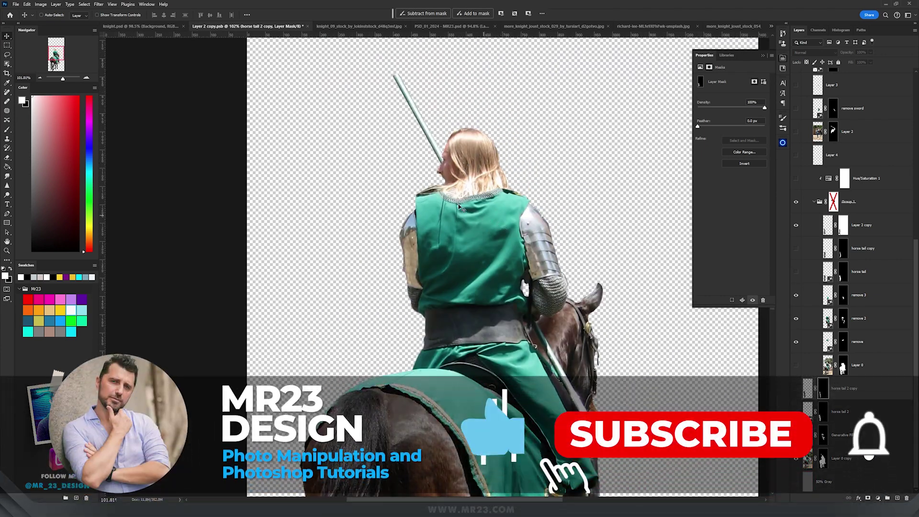
pyautogui.scroll(1, 477, 151)
pyautogui.scroll(3, 477, 150)
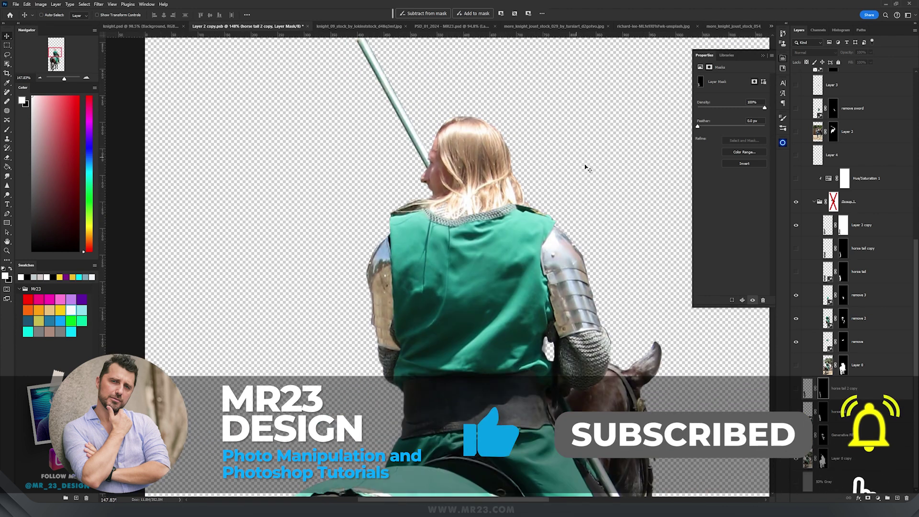
pyautogui.scroll(1, 520, 194)
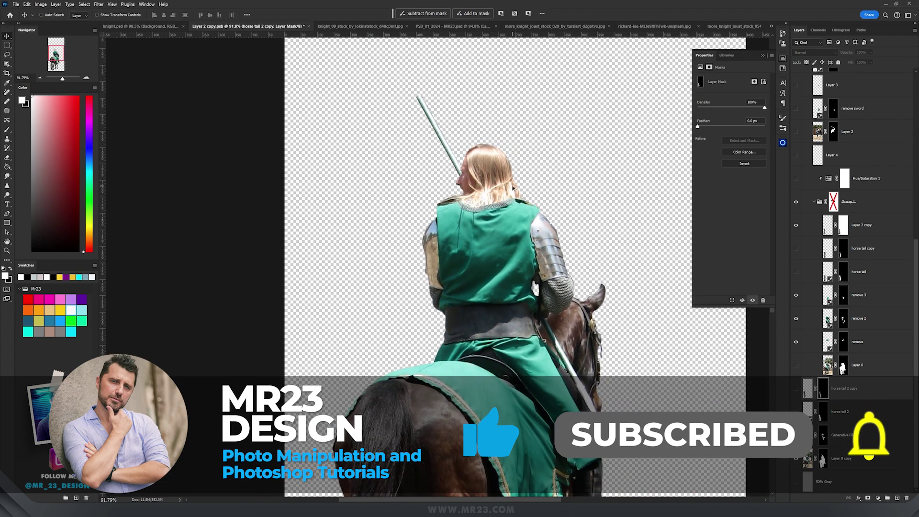
pyautogui.scroll(2, 550, 269)
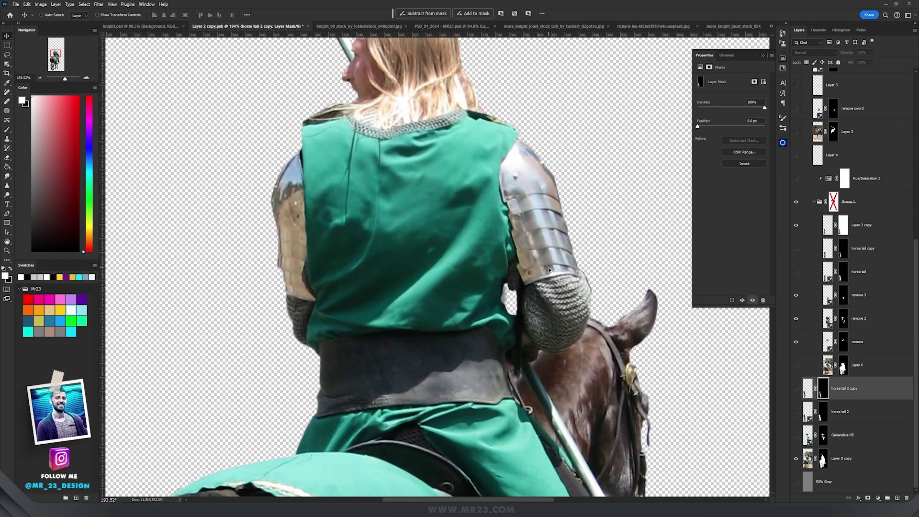
pyautogui.scroll(-2, 549, 269)
pyautogui.scroll(-1, 558, 268)
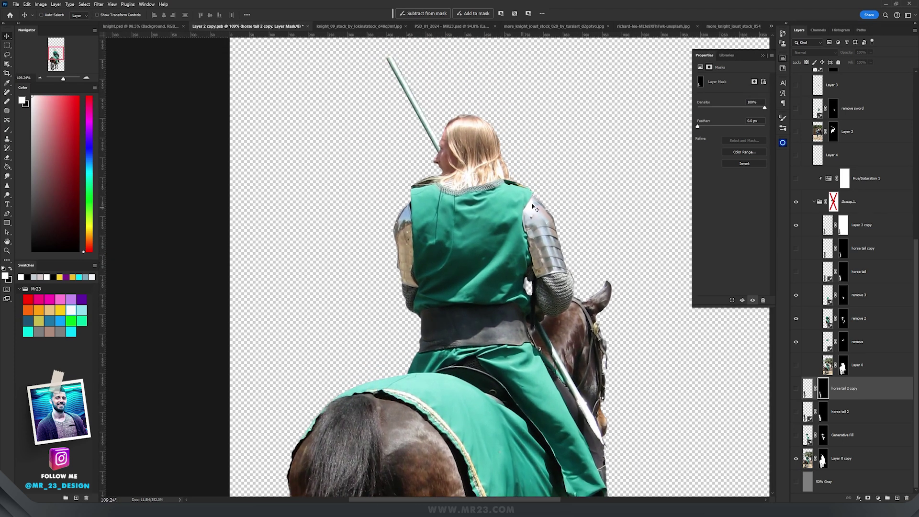
pyautogui.moveTo(590, 178); pyautogui.dragTo(454, 275)
pyautogui.scroll(-3, 462, 274)
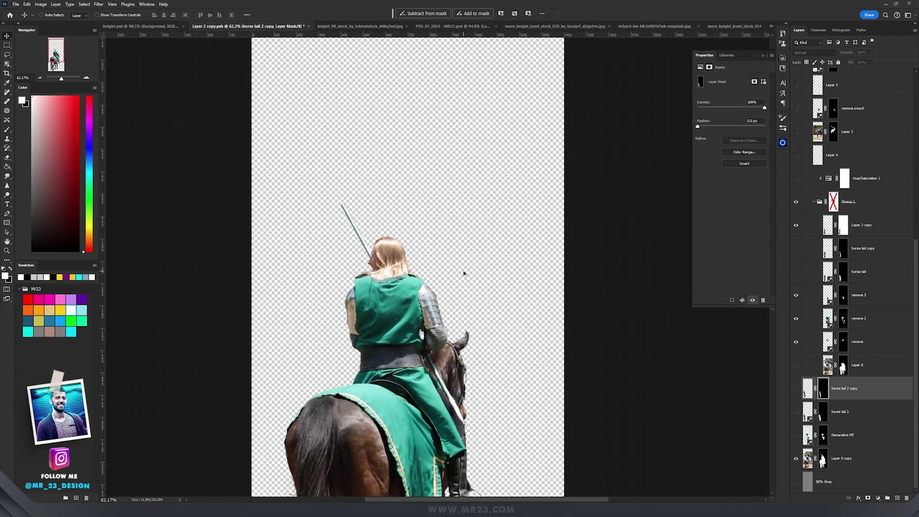
# Enable the Group 1 mask to hide the rider's head and arms, and show the remove sword layer
pyautogui.scroll(5, 373, 313)
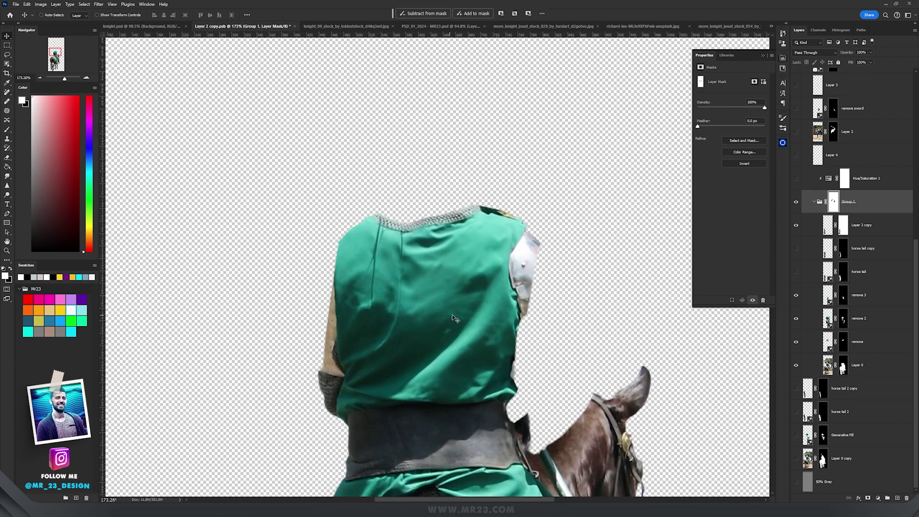
pyautogui.moveTo(528, 305); pyautogui.dragTo(488, 238)
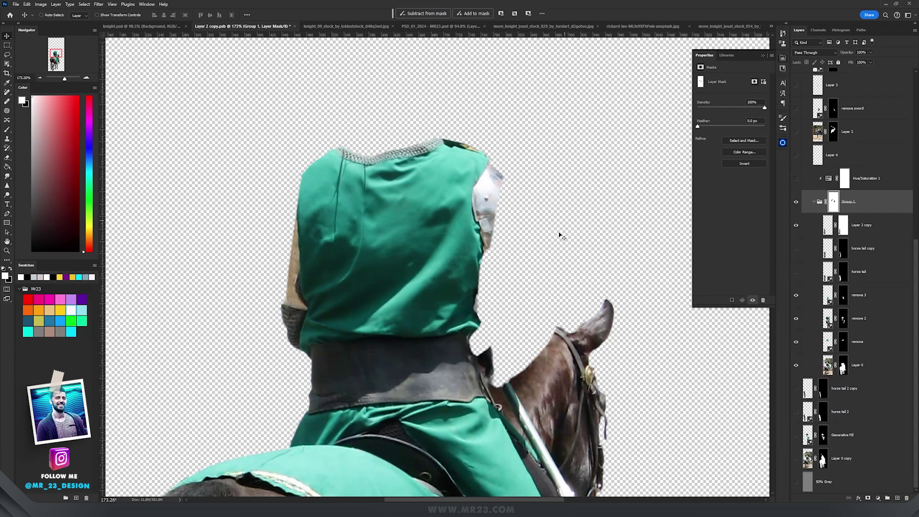
pyautogui.moveTo(593, 392); pyautogui.dragTo(527, 258)
pyautogui.click(796, 110)
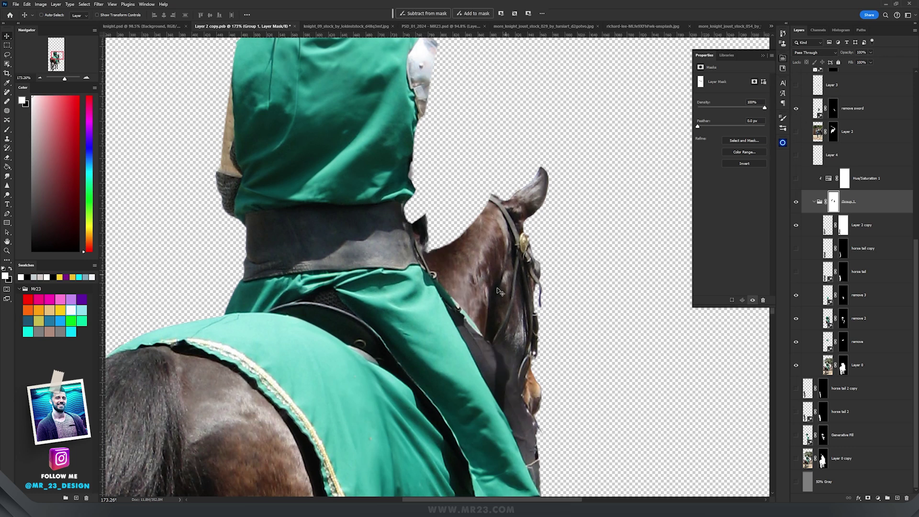
pyautogui.hotkey('ctrl', '0')
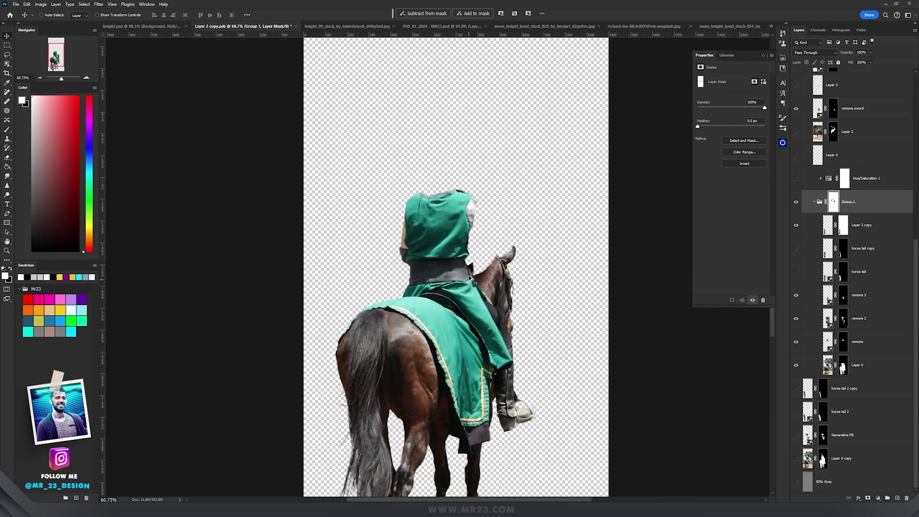
pyautogui.scroll(3, 469, 248)
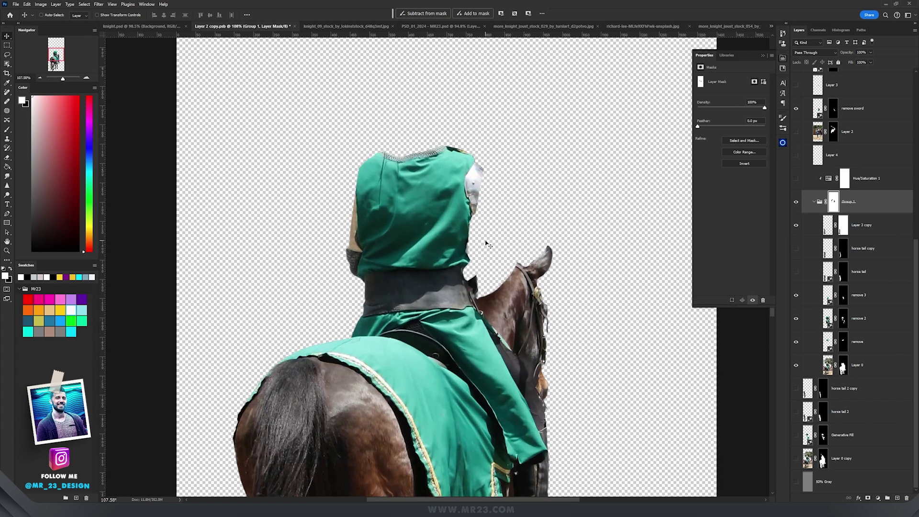
pyautogui.scroll(-2, 486, 241)
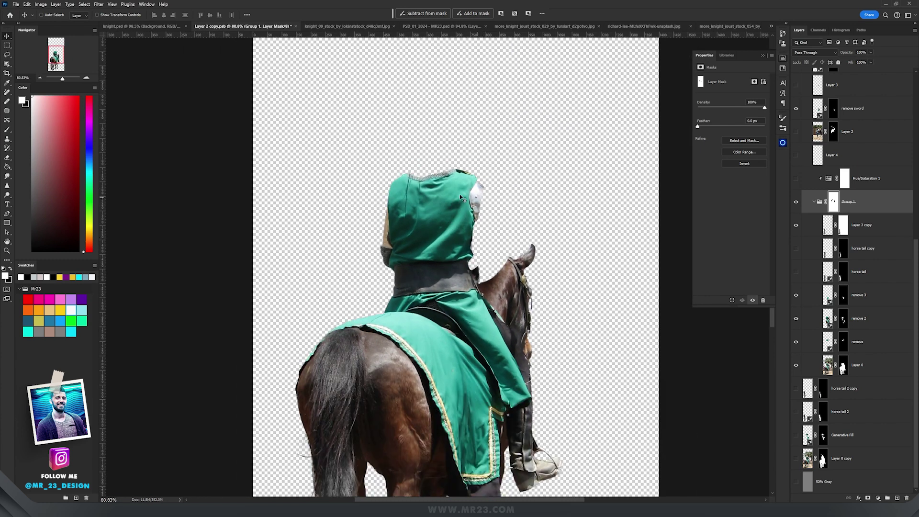
pyautogui.scroll(2, 463, 187)
pyautogui.moveTo(449, 179); pyautogui.dragTo(407, 167)
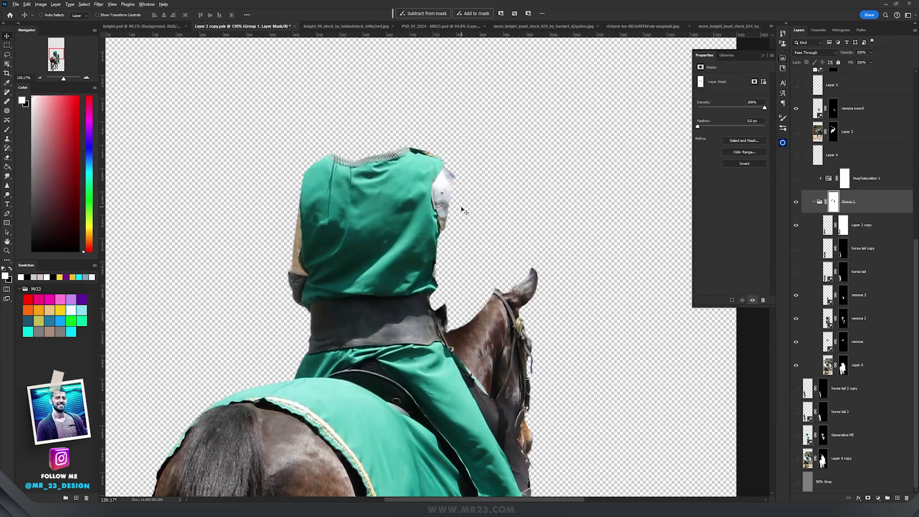
# Examine the rider's masked torso, waist and the horse's head at close range with the head and arms hidden
pyautogui.scroll(-2, 463, 211)
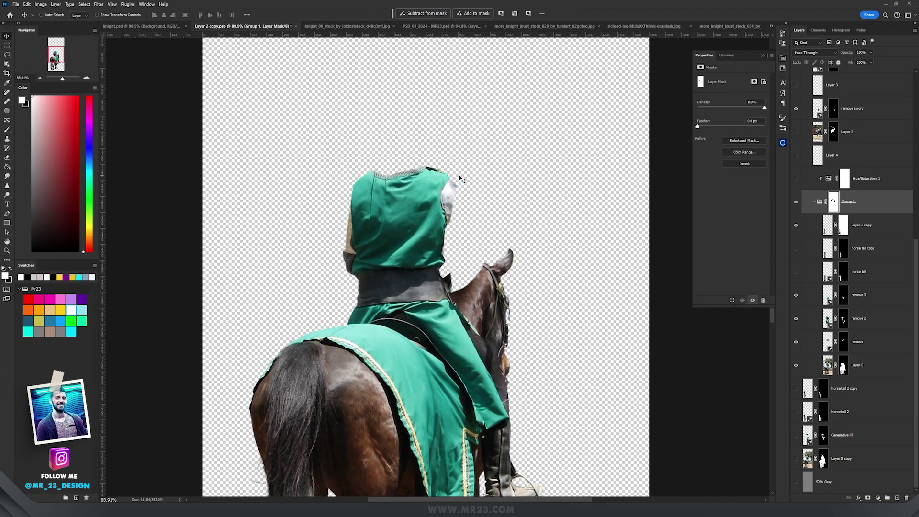
pyautogui.scroll(5, 455, 292)
pyautogui.scroll(-1, 478, 268)
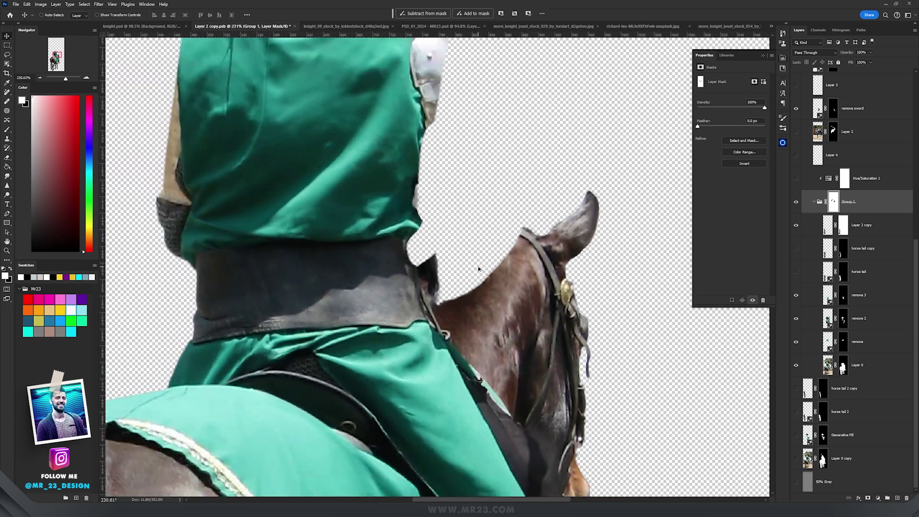
pyautogui.scroll(1, 494, 249)
pyautogui.moveTo(510, 233); pyautogui.dragTo(484, 238)
pyautogui.scroll(-2, 437, 270)
pyautogui.scroll(1, 437, 270)
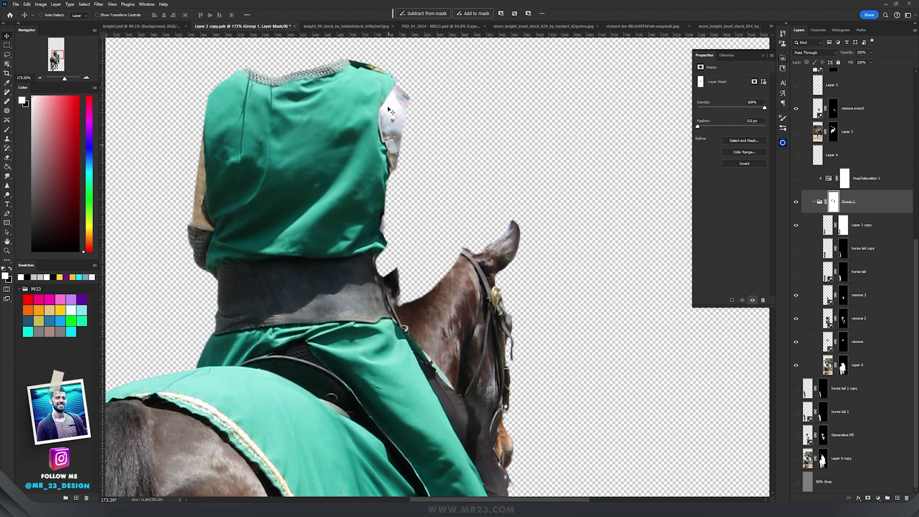
pyautogui.moveTo(458, 304); pyautogui.dragTo(458, 329)
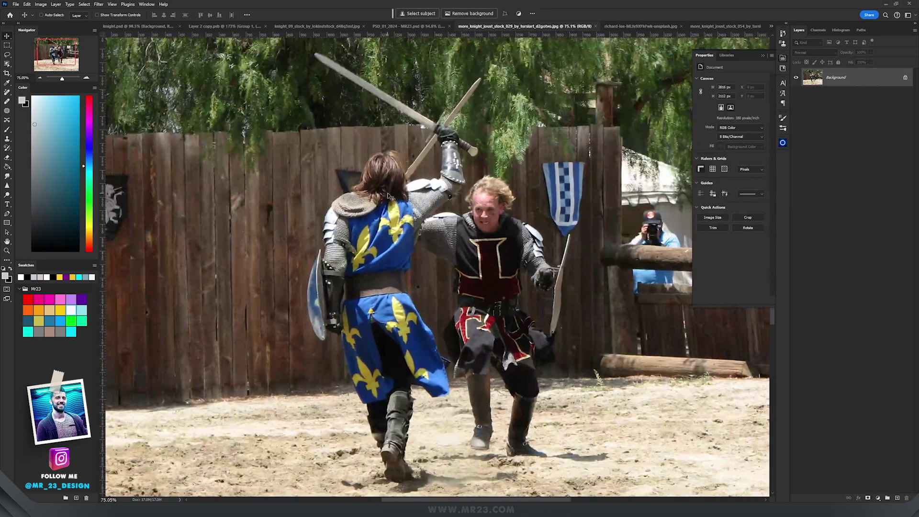
# Return to Layer 2 copy.psb and enable the Layer 2 mask to show only the stock fighter's torso, arms and shield on the rider
pyautogui.press('Tab')
pyautogui.scroll(1, 441, 221)
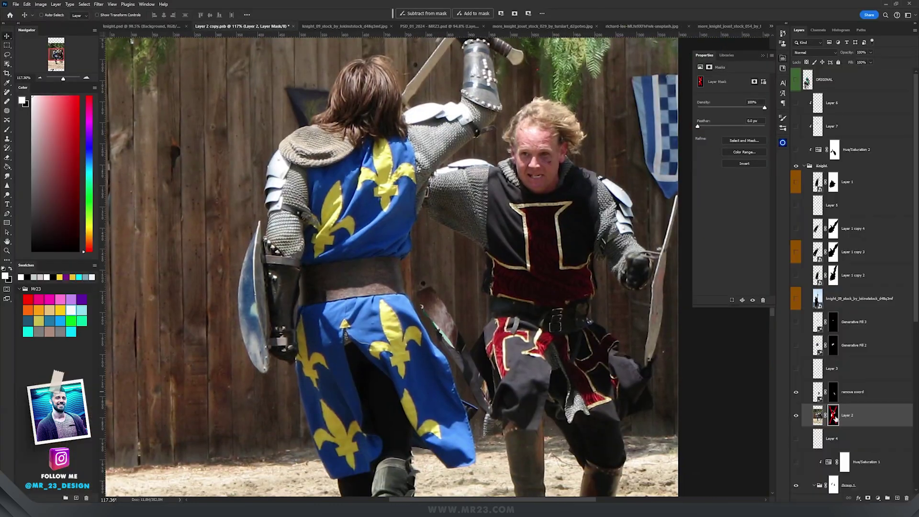
pyautogui.keyDown('shift'); pyautogui.click(834, 416); pyautogui.keyUp('shift')
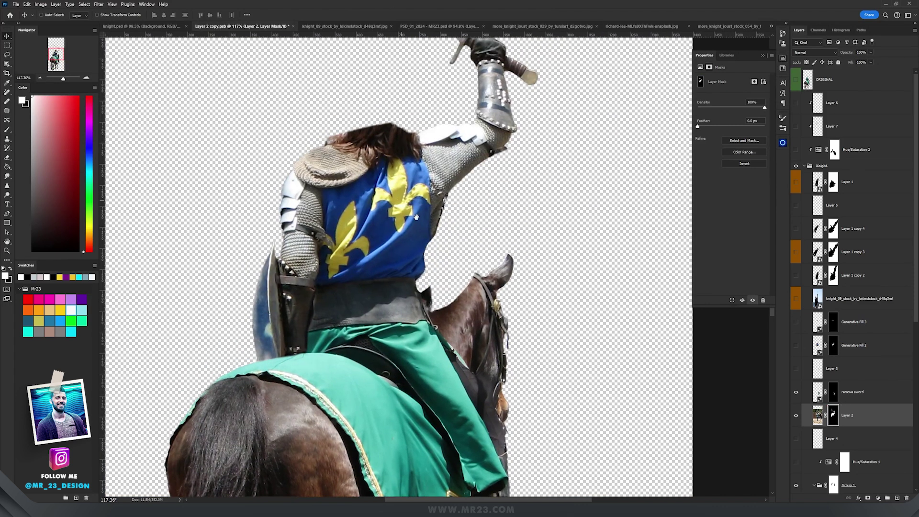
pyautogui.scroll(-3, 419, 225)
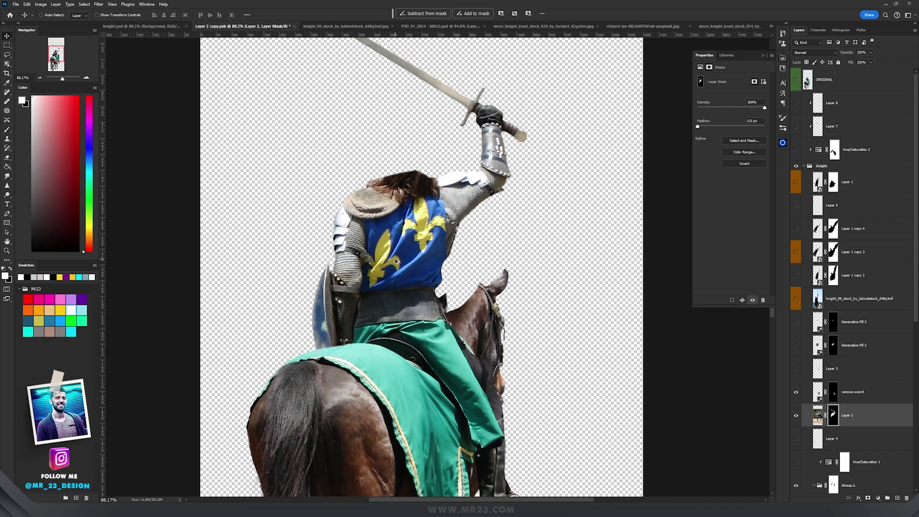
pyautogui.scroll(3, 372, 259)
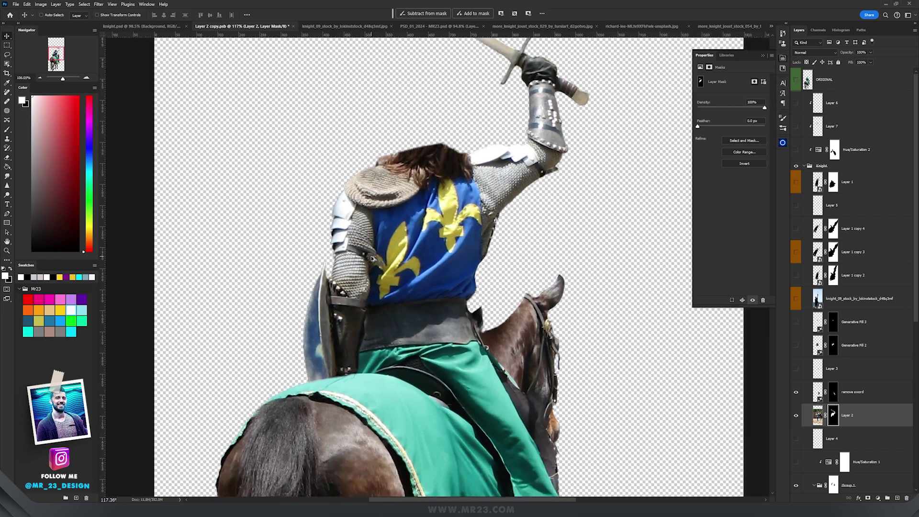
pyautogui.scroll(3, 372, 259)
pyautogui.scroll(-3, 399, 214)
pyautogui.scroll(3, 508, 271)
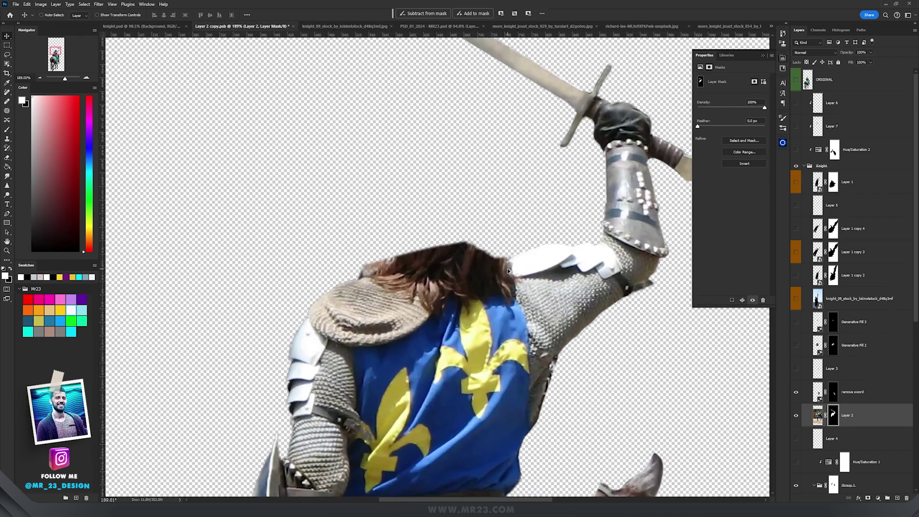
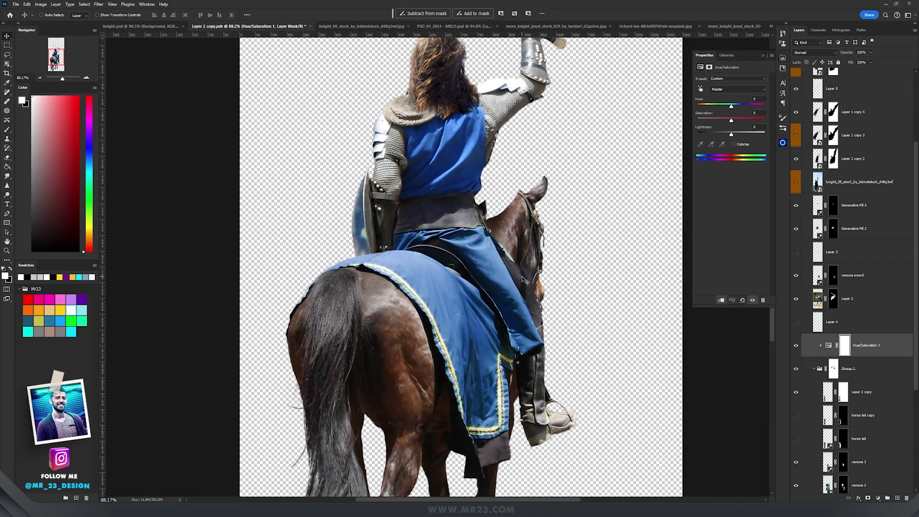
# Clone horse hair onto Layer 8 with the Clone Stamp to build up the upper edge of the horse's neck
pyautogui.scroll(-3, 519, 300)
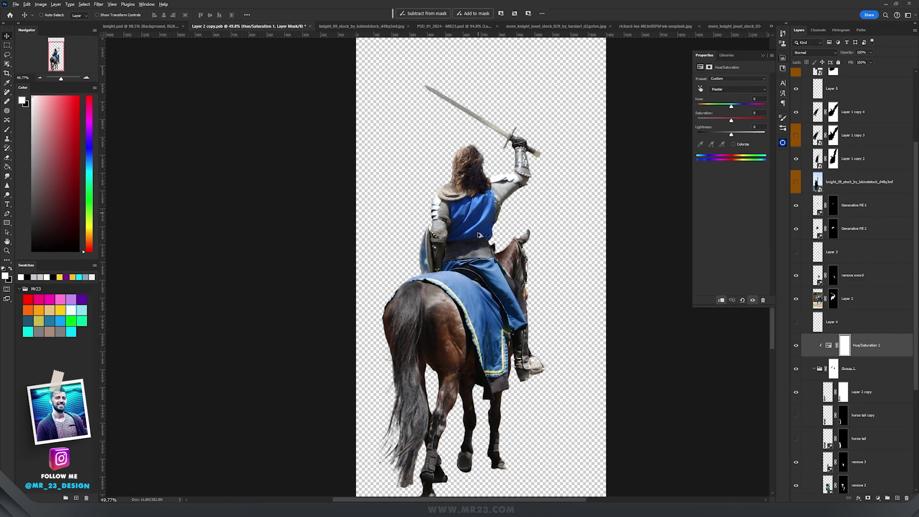
pyautogui.scroll(3, 479, 216)
pyautogui.scroll(3, 479, 353)
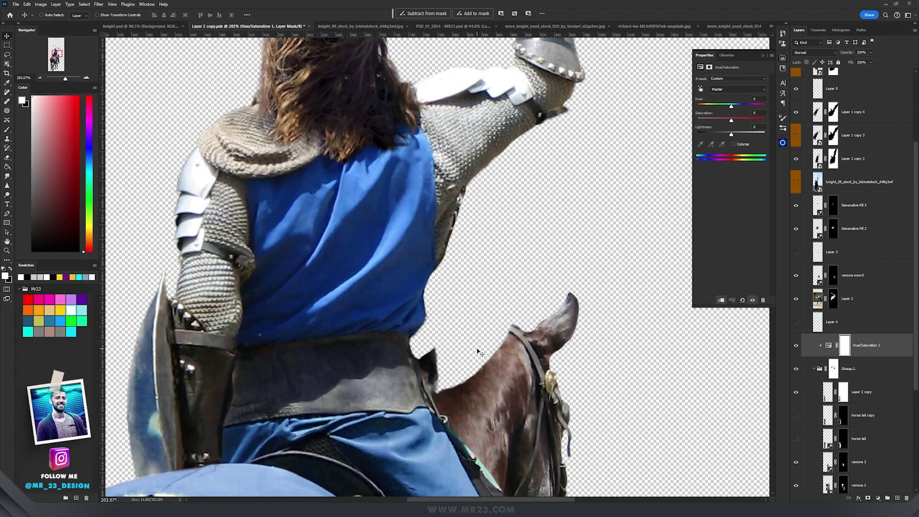
pyautogui.scroll(-3, 479, 353)
pyautogui.scroll(5, 479, 353)
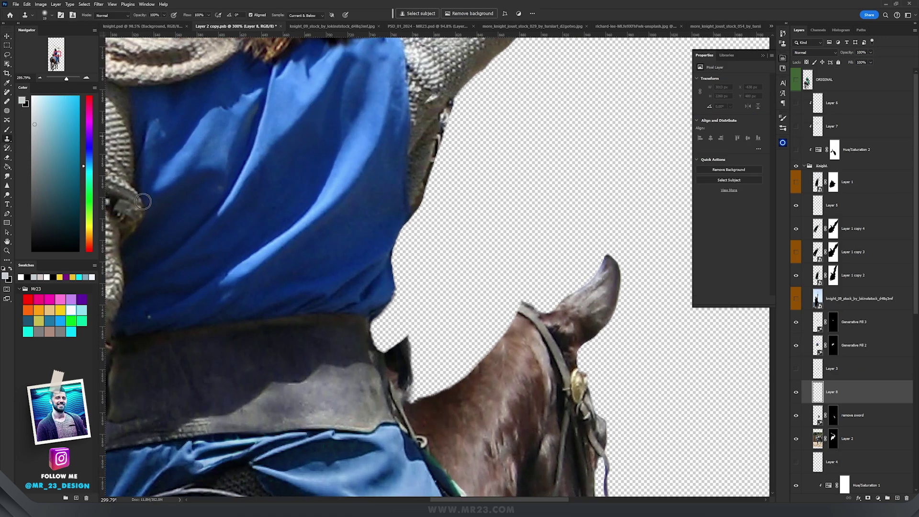
pyautogui.keyDown('alt'); pyautogui.click(486, 375); pyautogui.keyUp('alt')
pyautogui.moveTo(501, 336)
pyautogui.mouseDown()
pyautogui.moveTo(520, 327)
pyautogui.moveTo(487, 368)
pyautogui.moveTo(484, 349)
pyautogui.moveTo(463, 380)
pyautogui.moveTo(427, 395)
pyautogui.moveTo(455, 356)
pyautogui.moveTo(474, 355)
pyautogui.moveTo(498, 331)
pyautogui.moveTo(441, 362)
pyautogui.moveTo(448, 382)
pyautogui.moveTo(438, 371)
pyautogui.moveTo(457, 342)
pyautogui.moveTo(435, 350)
pyautogui.mouseUp()
pyautogui.keyDown('alt'); pyautogui.click(501, 351); pyautogui.keyUp('alt')
pyautogui.keyDown('alt'); pyautogui.click(489, 382); pyautogui.keyUp('alt')
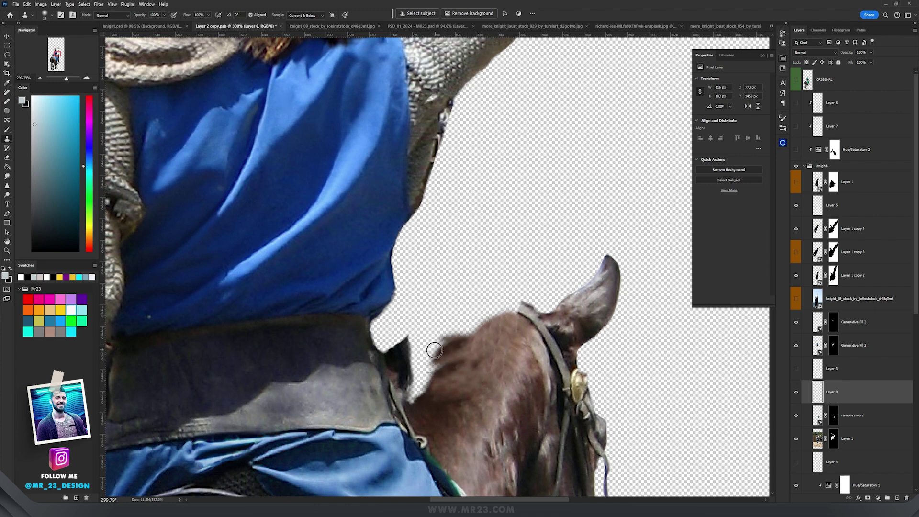
# Lasso the horse's ear, copy it to a new layer and flip the copy horizontally
pyautogui.moveTo(498, 215)
pyautogui.mouseDown()
pyautogui.moveTo(416, 234)
pyautogui.moveTo(420, 349)
pyautogui.moveTo(536, 239)
pyautogui.moveTo(454, 221)
pyautogui.mouseUp()
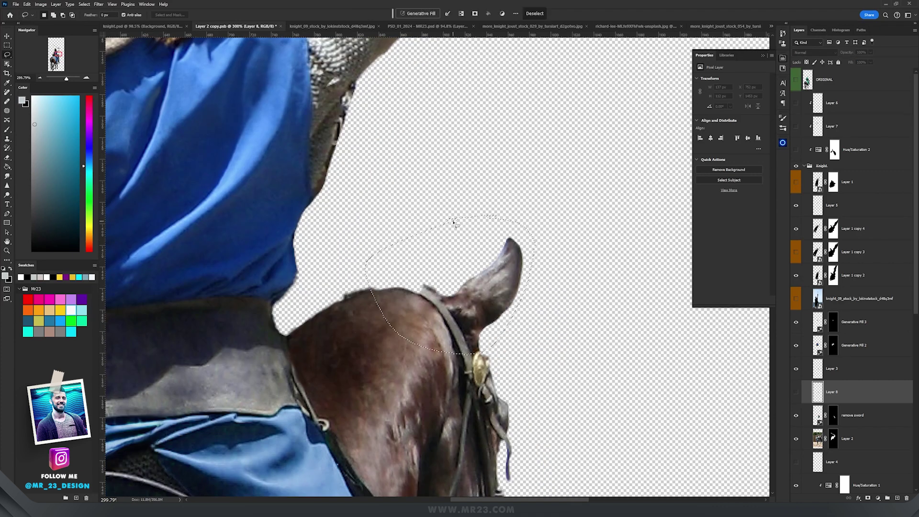
pyautogui.hotkey('ctrl', 'j')
pyautogui.hotkey('ctrl', 't')
pyautogui.rightClick(455, 296)
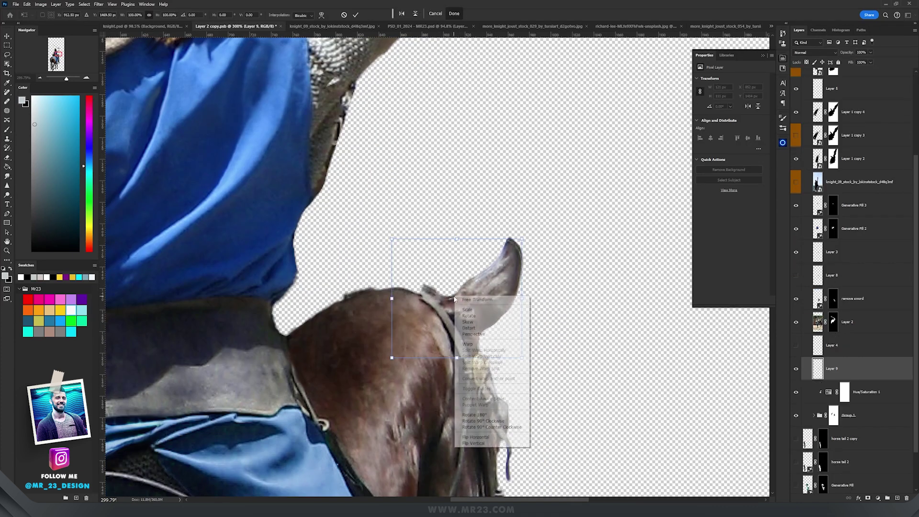
pyautogui.click(495, 438)
pyautogui.press('Return')
# Move the flipped ear to the opposite side of the horse's head and transform it to 67.77% width as a second ear
pyautogui.moveTo(504, 319); pyautogui.dragTo(397, 291)
pyautogui.hotkey('ctrl', 't')
pyautogui.moveTo(374, 292); pyautogui.dragTo(376, 292)
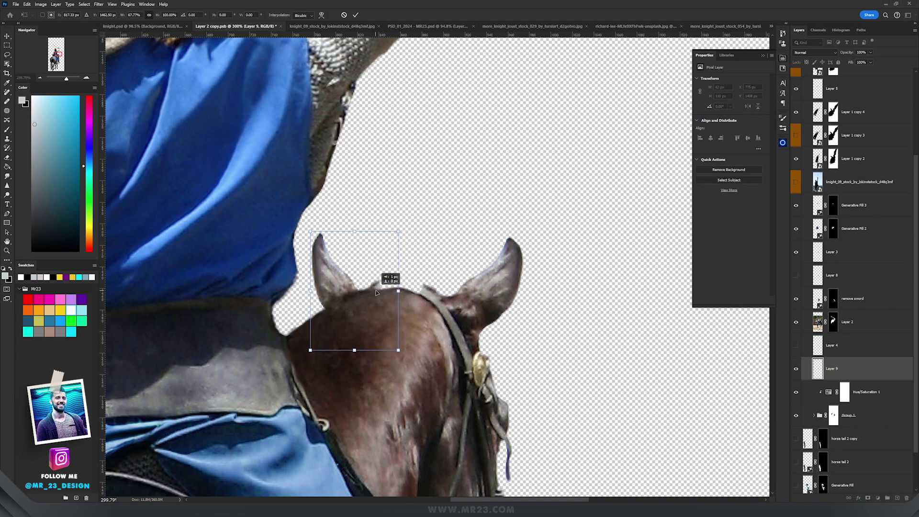
pyautogui.scroll(-5, 377, 293)
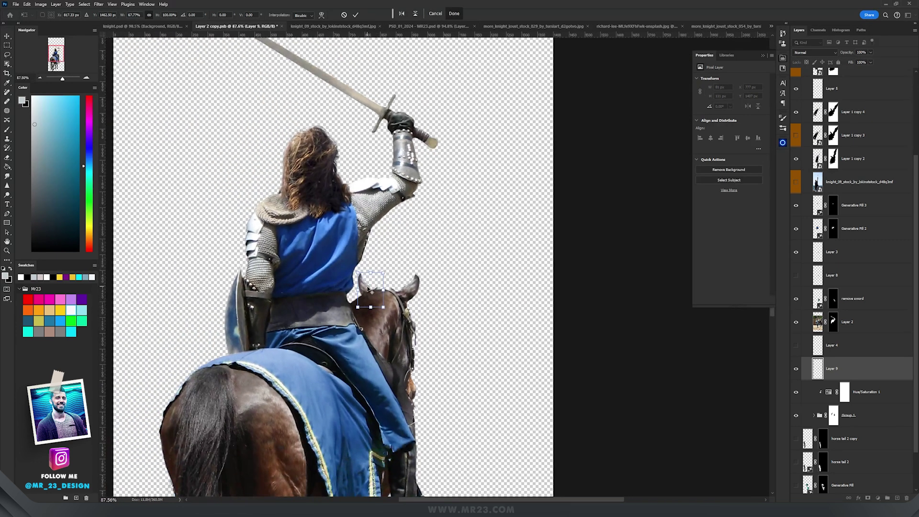
pyautogui.scroll(6, 368, 289)
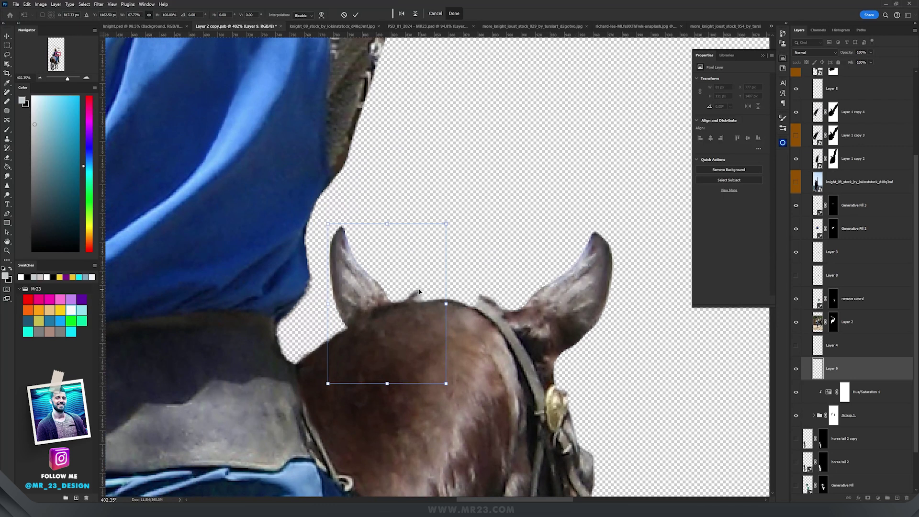
pyautogui.moveTo(421, 291); pyautogui.dragTo(416, 286)
pyautogui.scroll(-5, 416, 286)
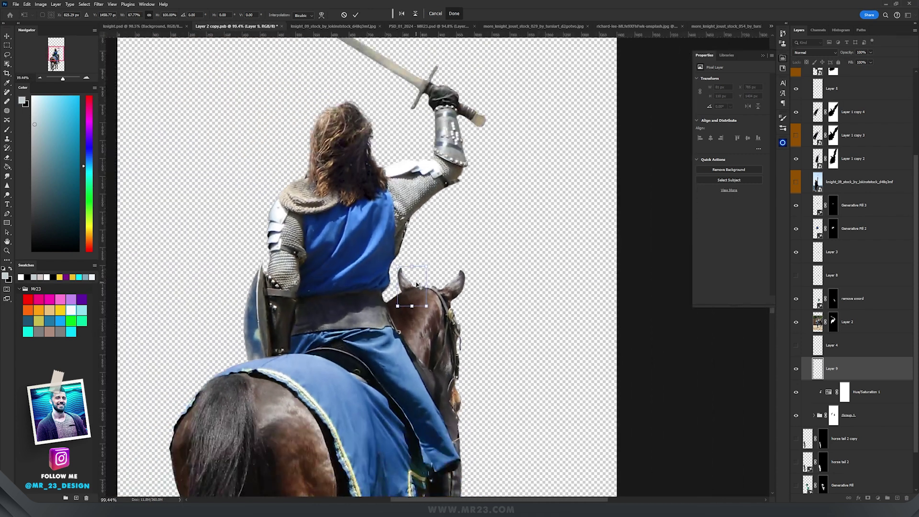
pyautogui.scroll(2, 416, 285)
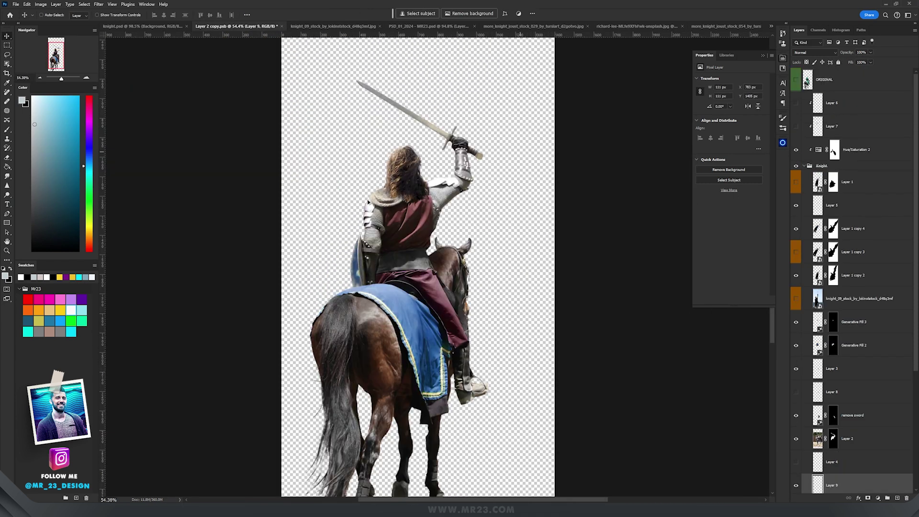
# Select the Hue/Saturation 2 adjustment that recolours the rider's clothing, and view both knights in the knight.psd composite
pyautogui.scroll(4, 441, 229)
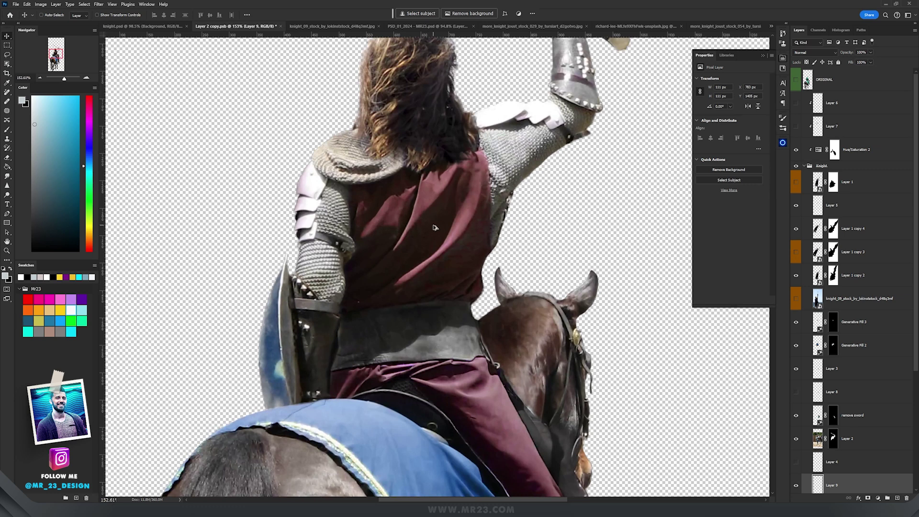
pyautogui.click(850, 154)
pyautogui.scroll(-4, 406, 252)
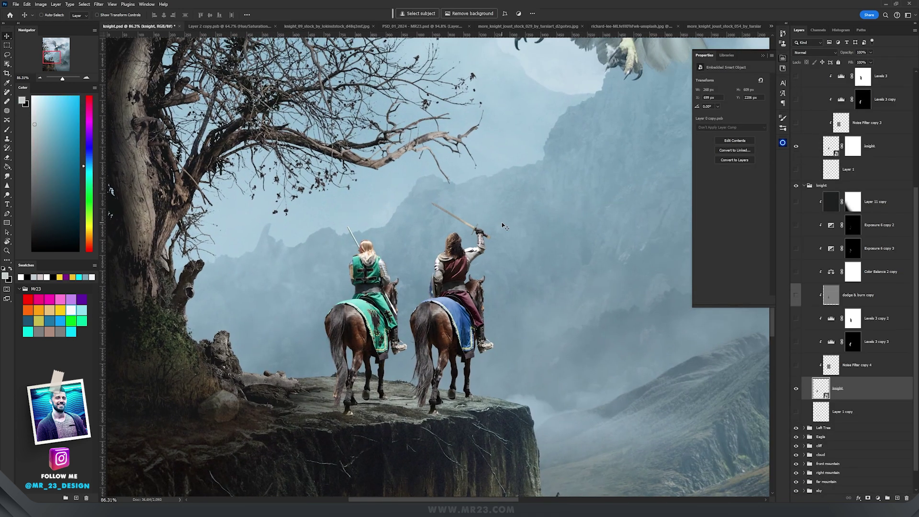
pyautogui.scroll(-2, 501, 223)
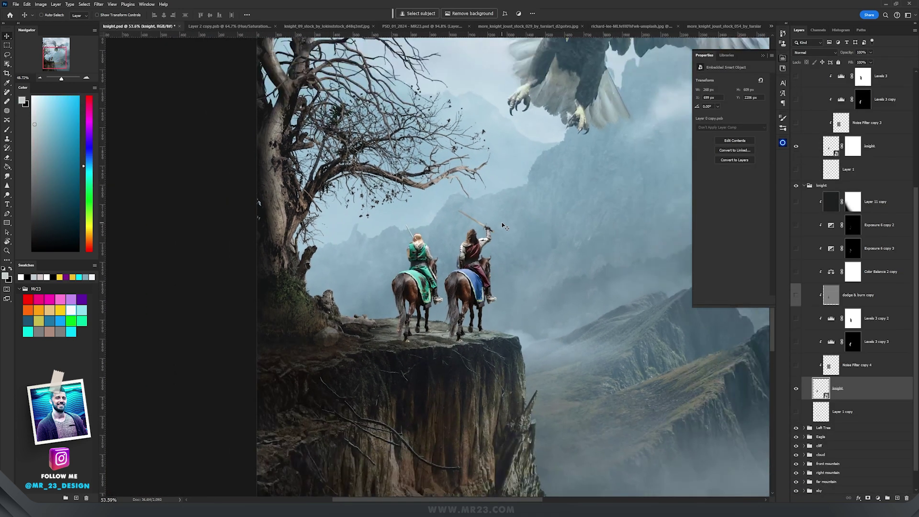